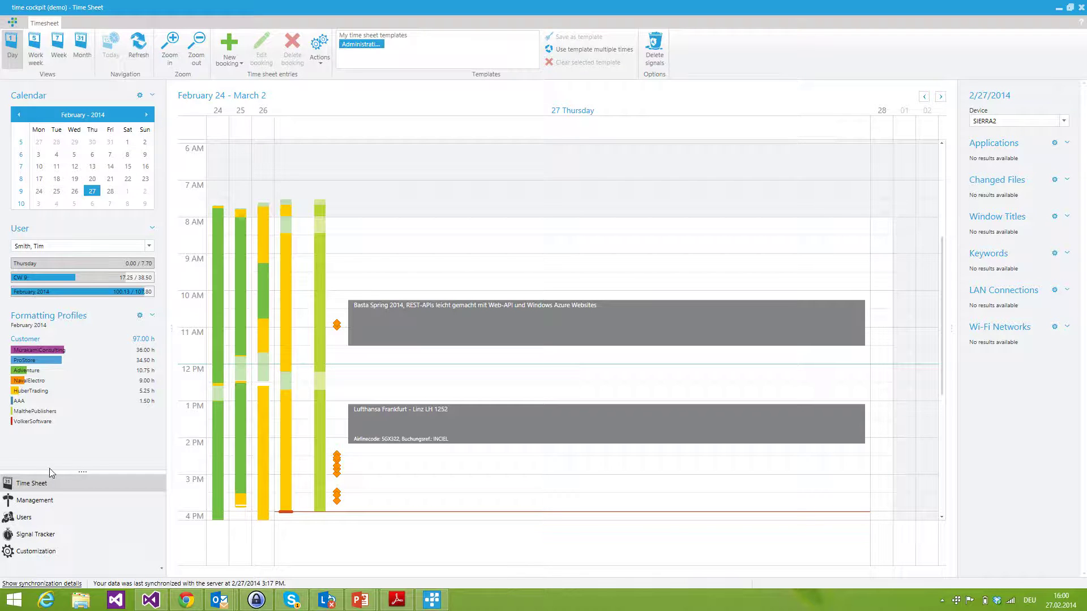
Step: Switch from the time sheet calendar to the Management master-data area
click(50, 502)
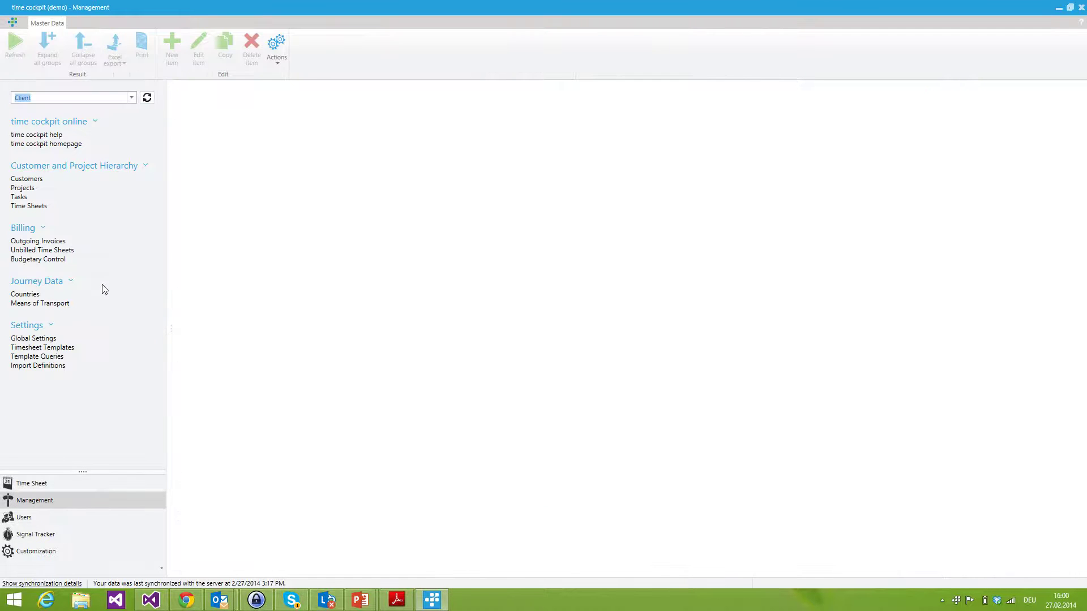
Step: Open Outgoing Invoices, drop the Project grouping, and collapse everything to per-customer totals
click(61, 243)
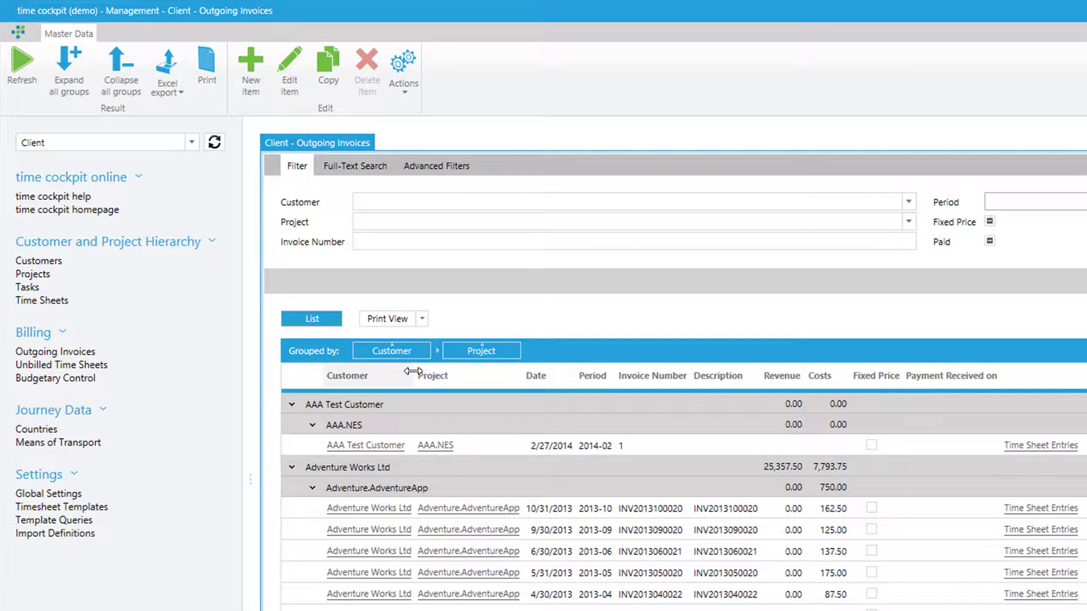
click(515, 351)
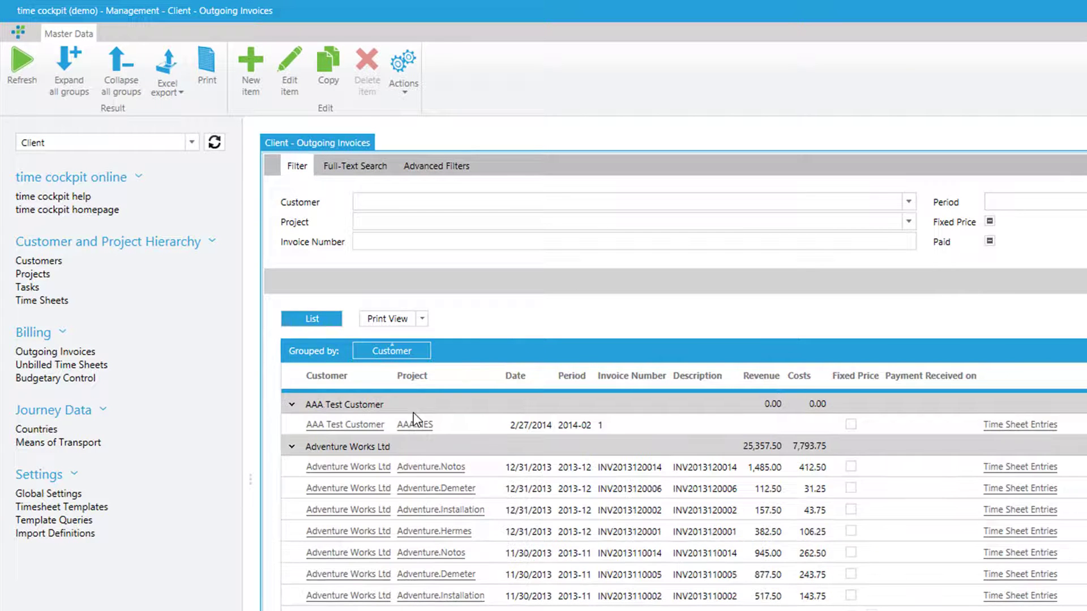
click(135, 86)
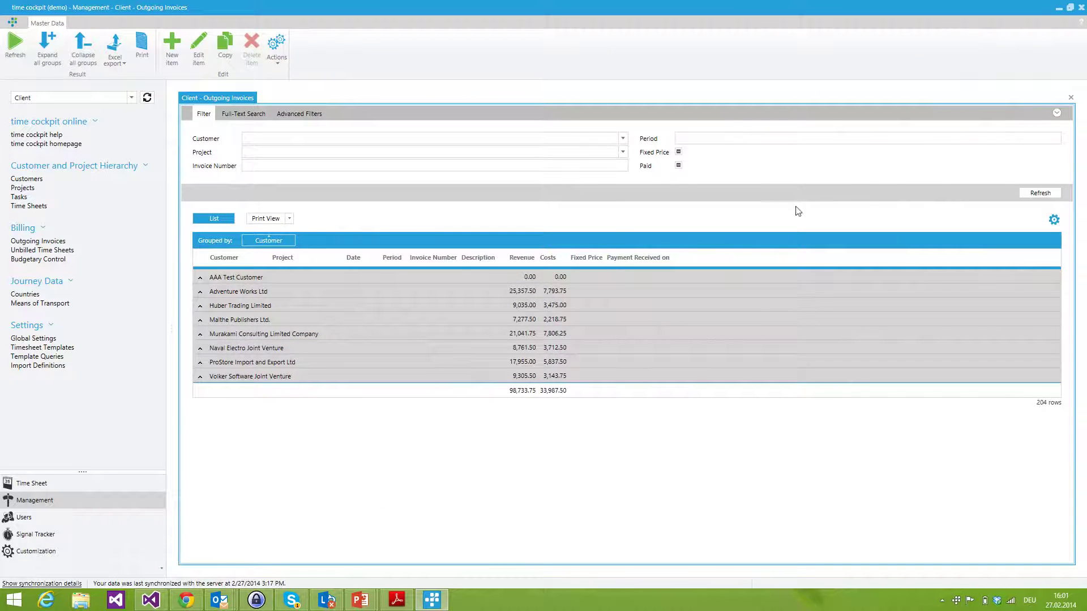
Step: Hide the invoice filter fields and display the Outgoing Invoices list as a print preview
click(1056, 113)
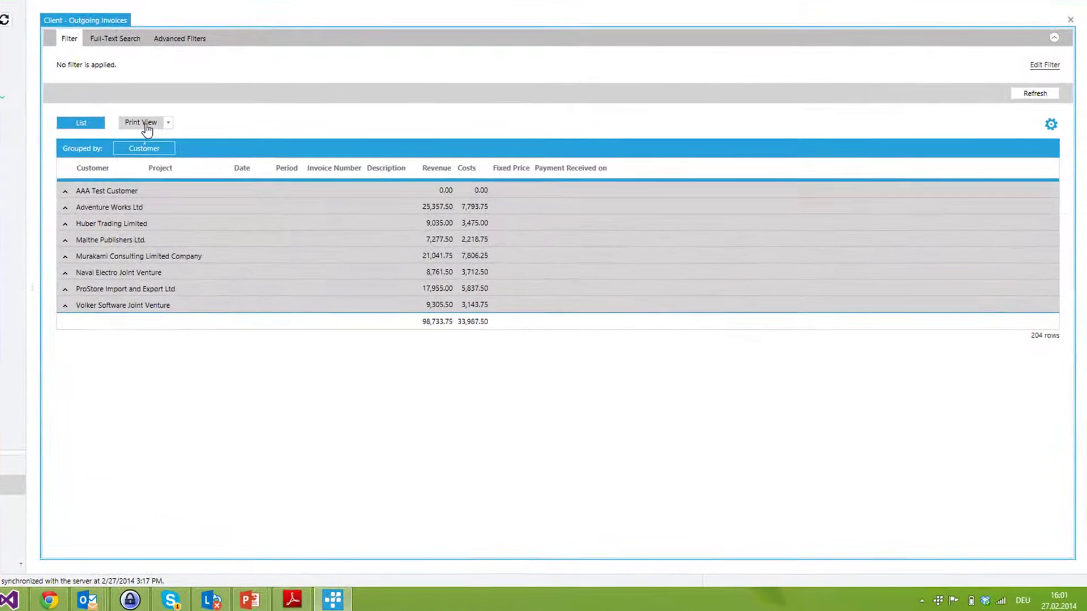
click(270, 189)
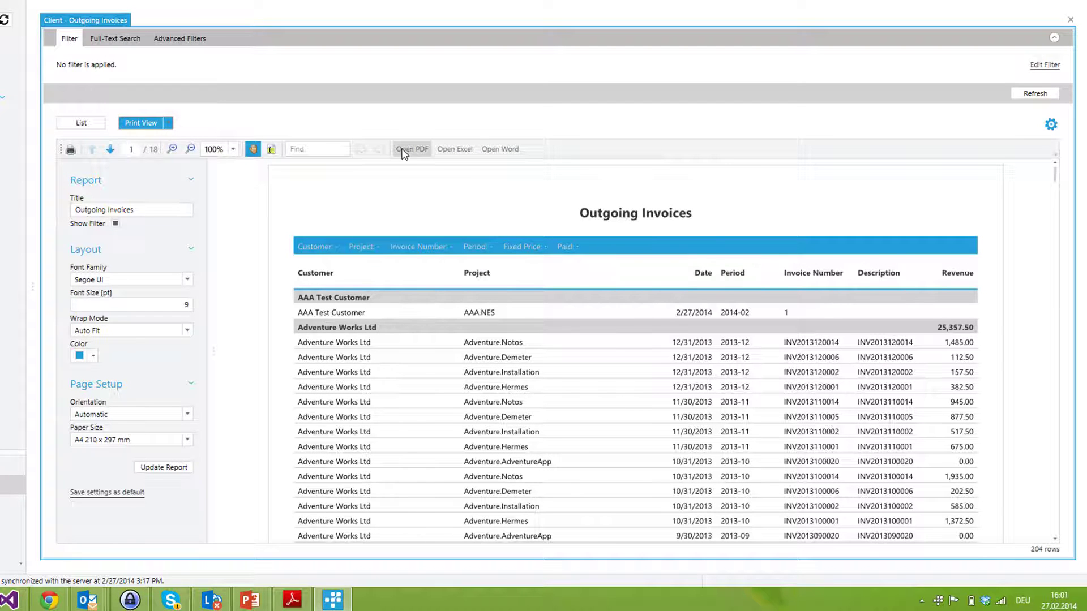
Step: Export the report to Excel, collapse the AAA Test Customer and Adventure Works Ltd groups, then close Excel
click(454, 150)
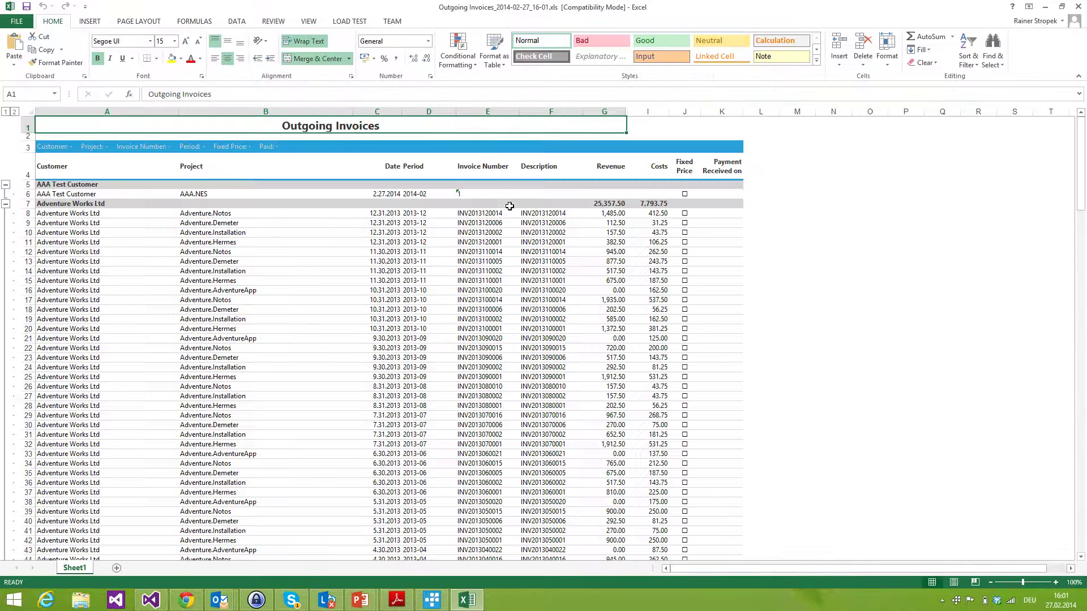
click(6, 186)
click(6, 194)
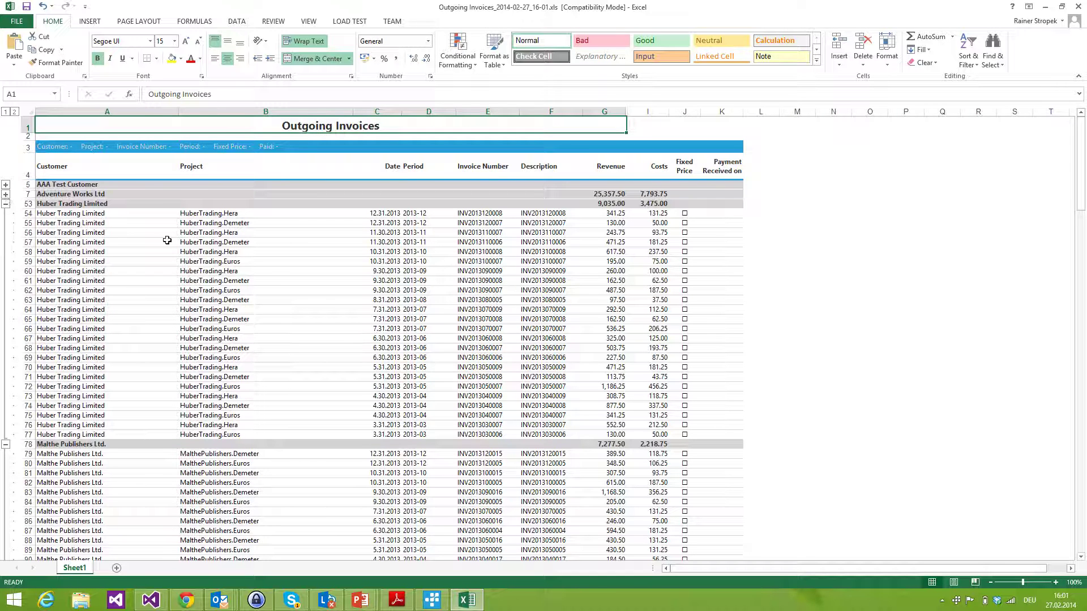
click(1077, 9)
click(536, 318)
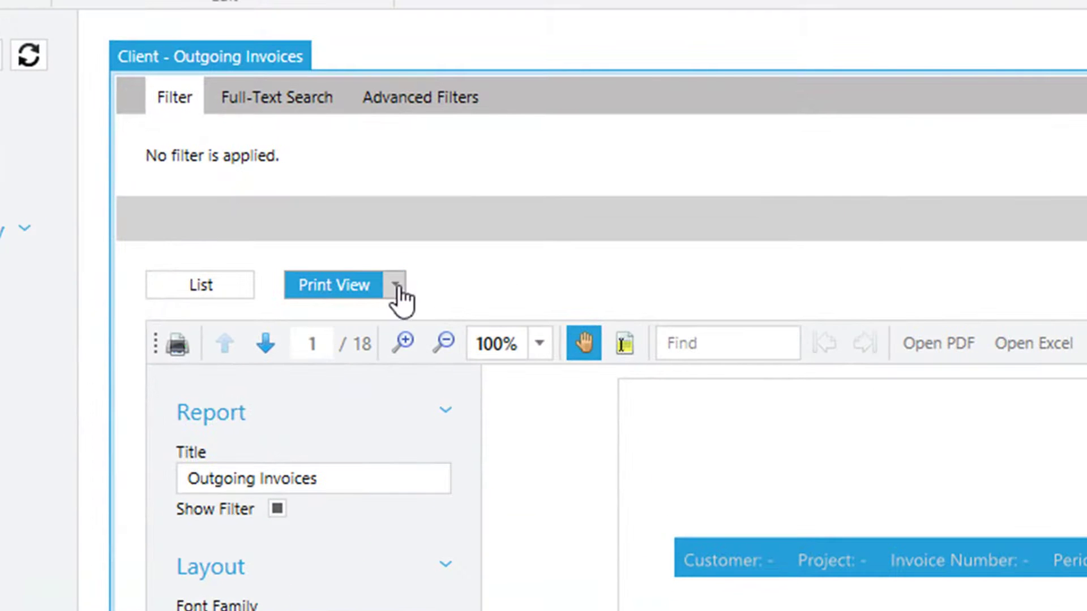
Step: Download the report definition to the Desktop as Outgoing Invoices Statistics.rdl, overwriting the existing file
click(396, 285)
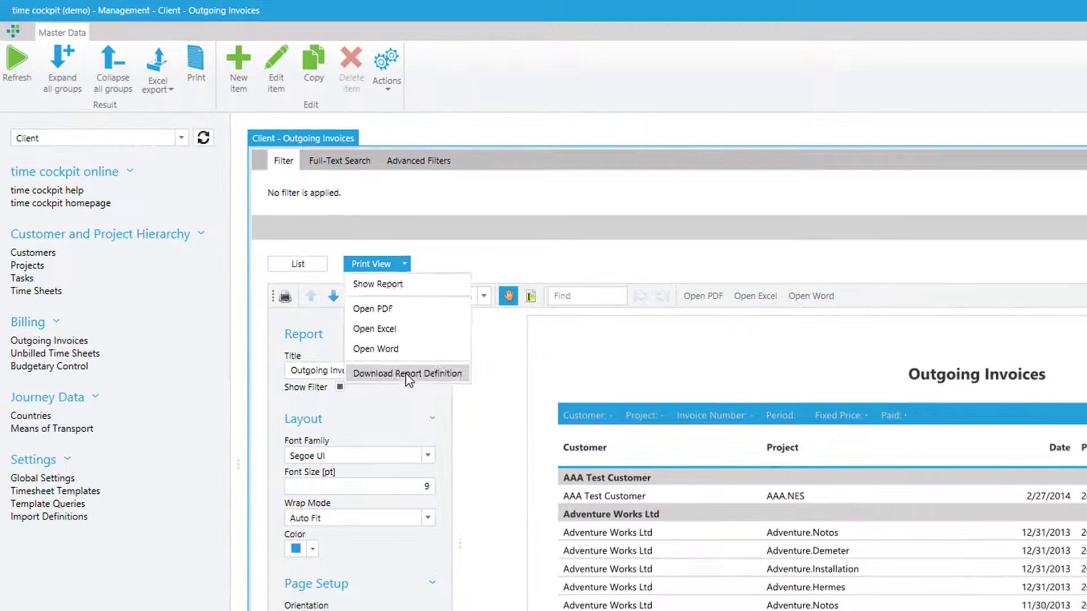
click(399, 484)
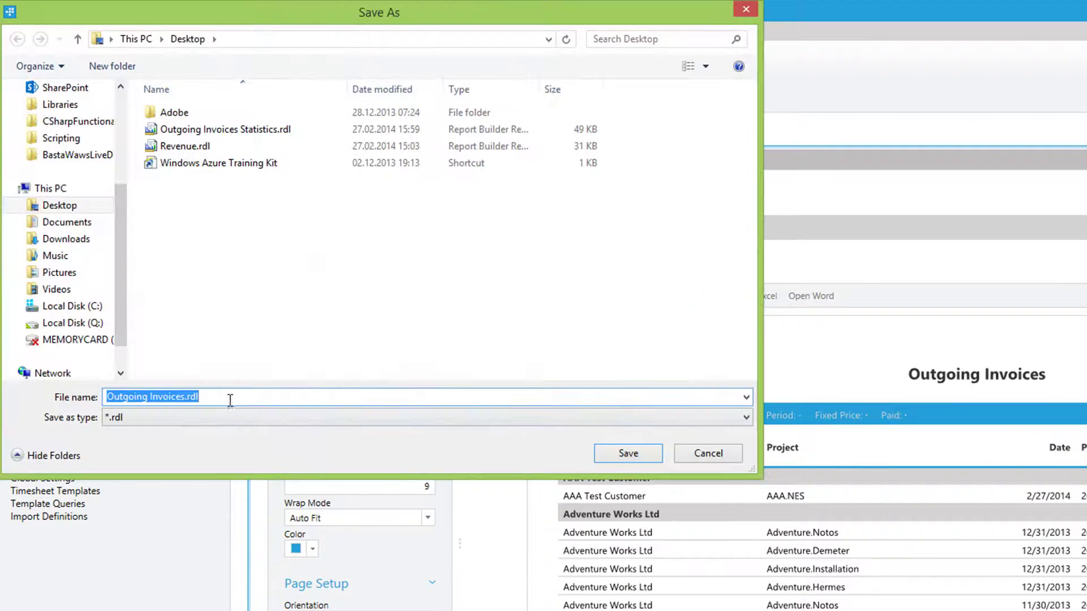
click(261, 132)
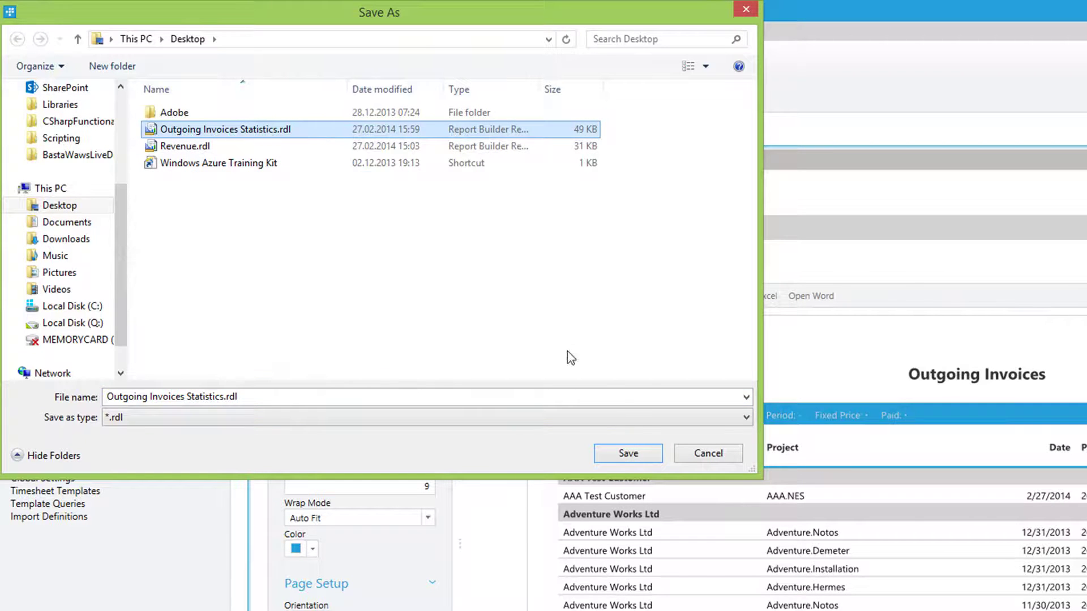
click(628, 452)
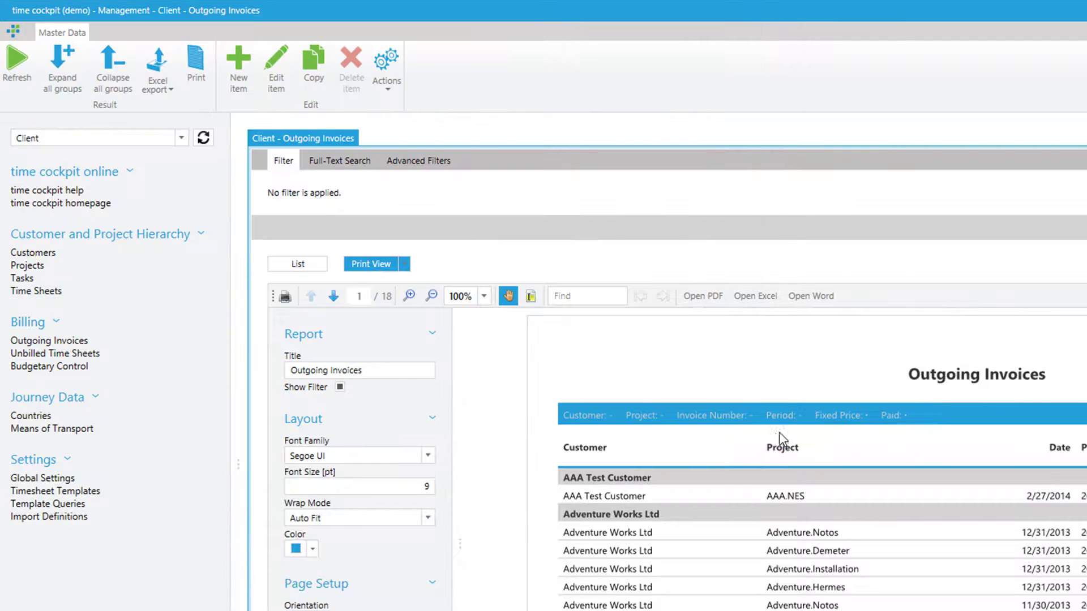
click(811, 432)
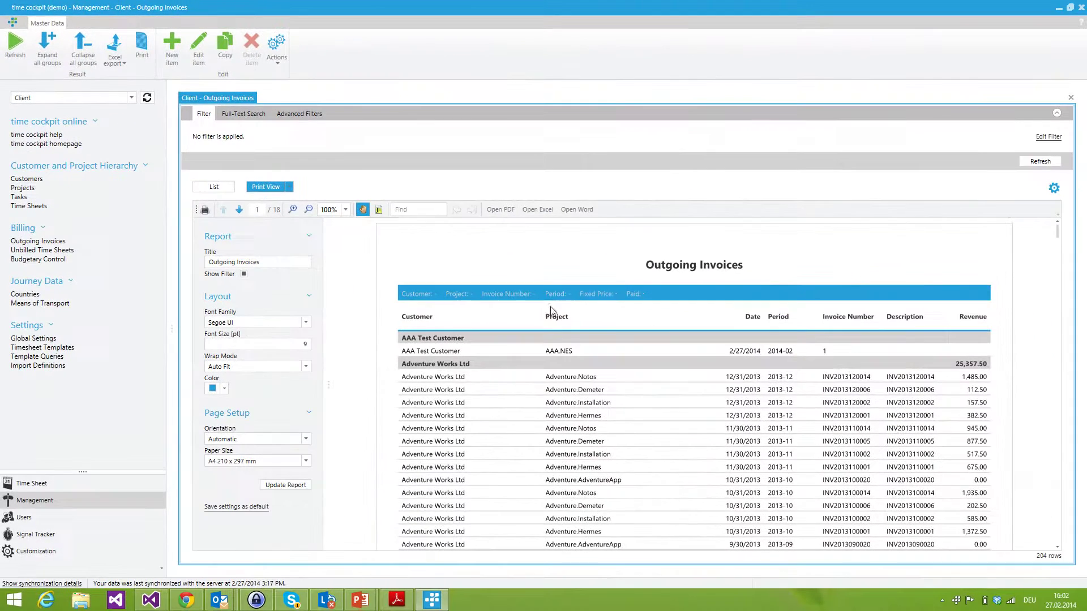
Step: Show the desktop and open Outgoing Invoices Statistics.rdl in Report Builder
key(super+d)
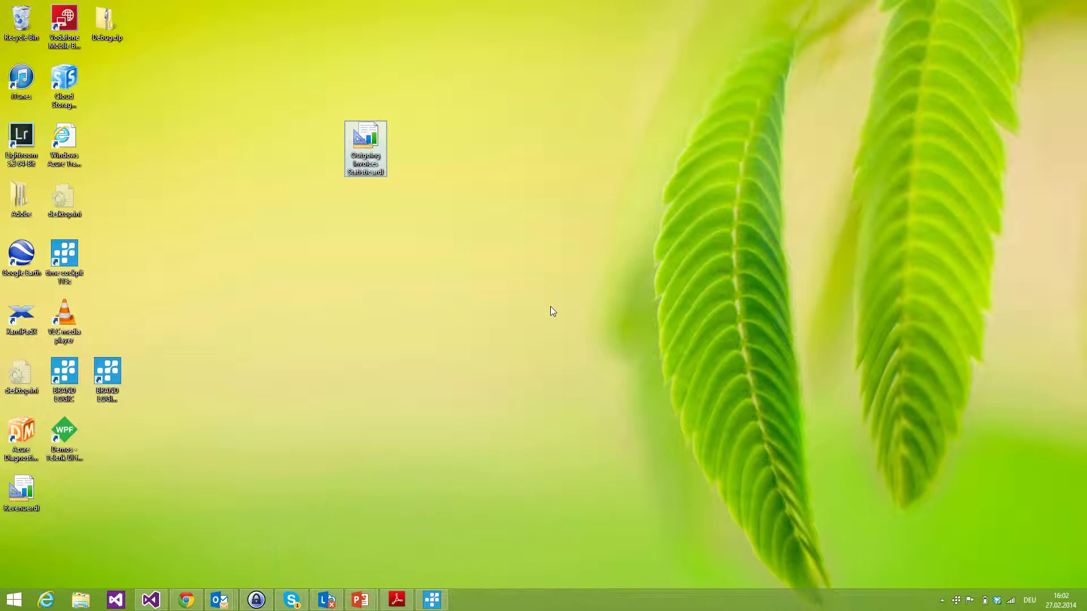
double_click(366, 145)
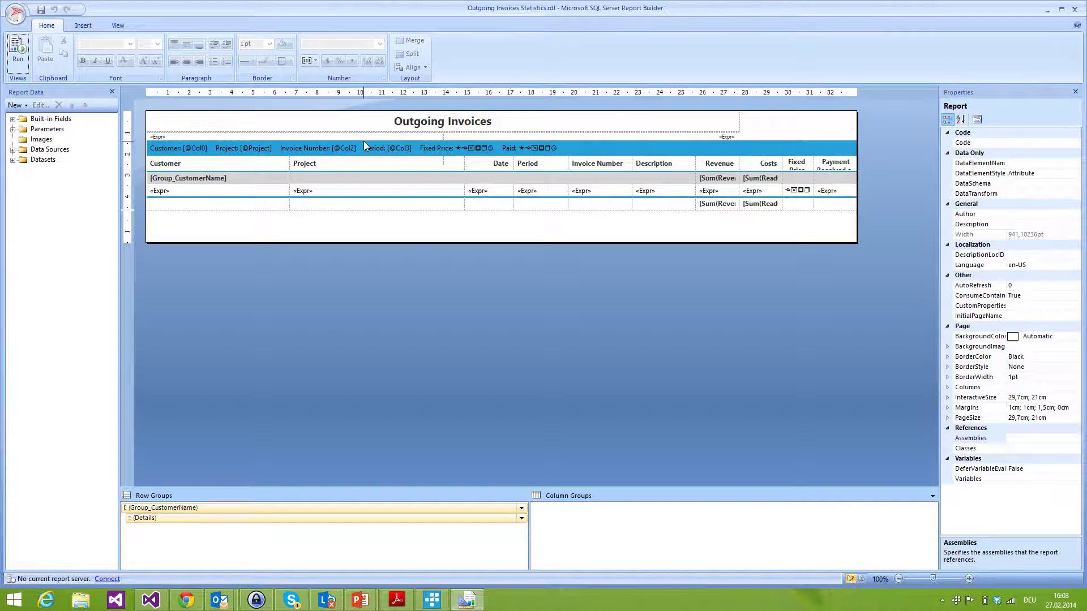
Step: Delete the PrintDate and page-footer text boxes and the old invoice table
click(364, 143)
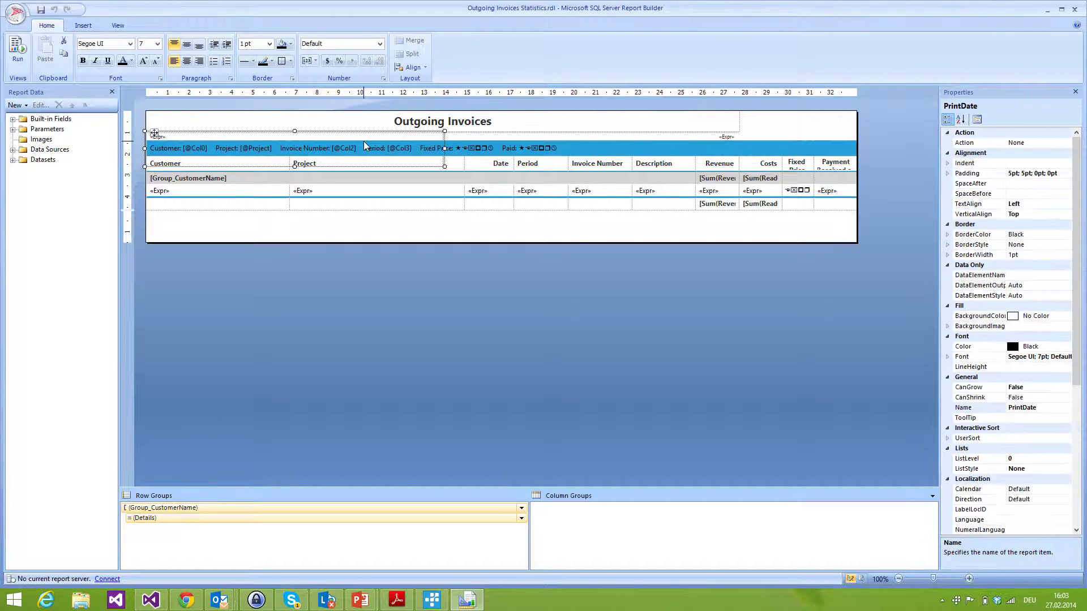
click(480, 137)
click(490, 137)
key(Escape)
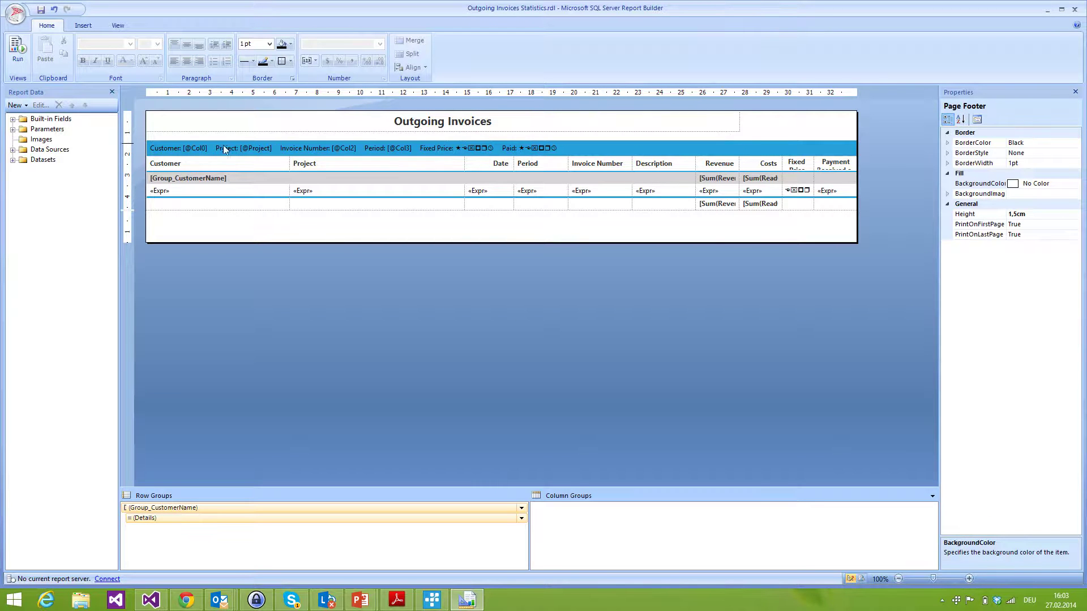
click(165, 166)
click(146, 141)
key(Delete)
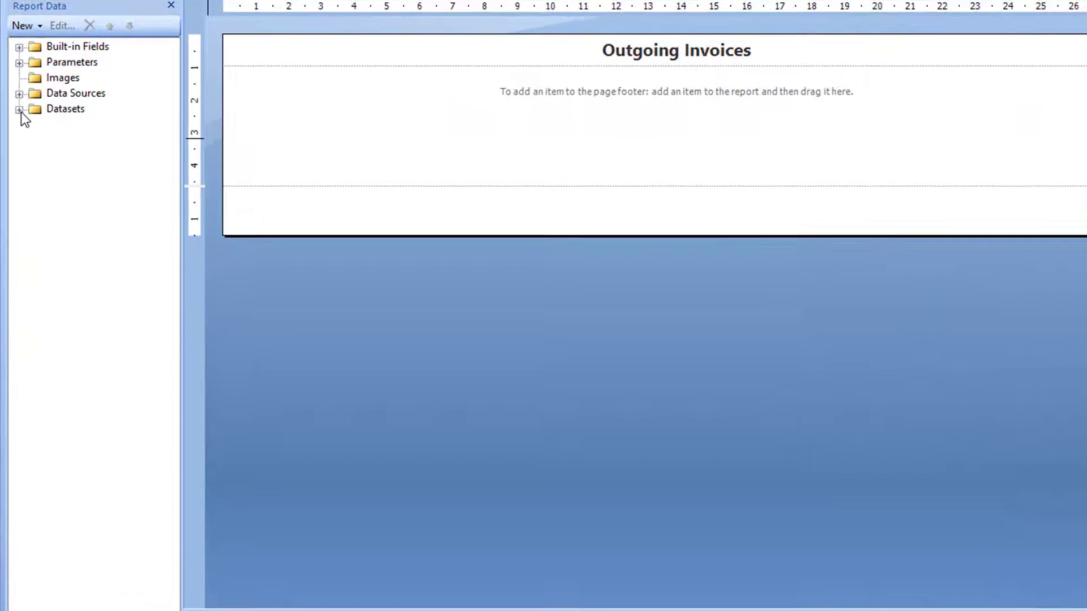
Step: Expand the dataset fields, then make the report body taller and the page footer shorter
click(19, 111)
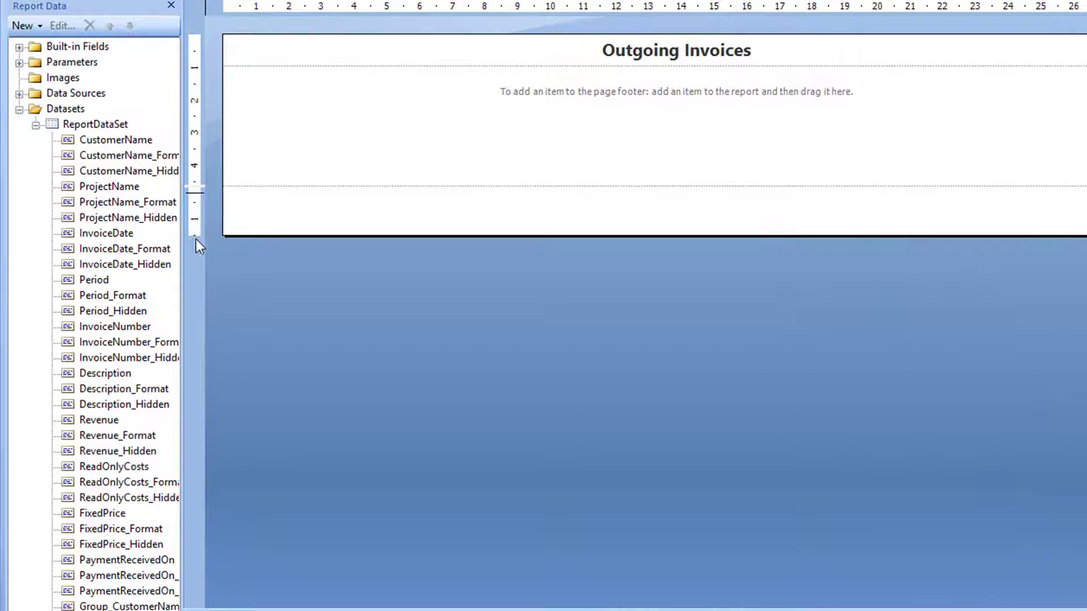
drag(240, 236, 243, 327)
drag(199, 185, 205, 276)
drag(272, 417, 277, 313)
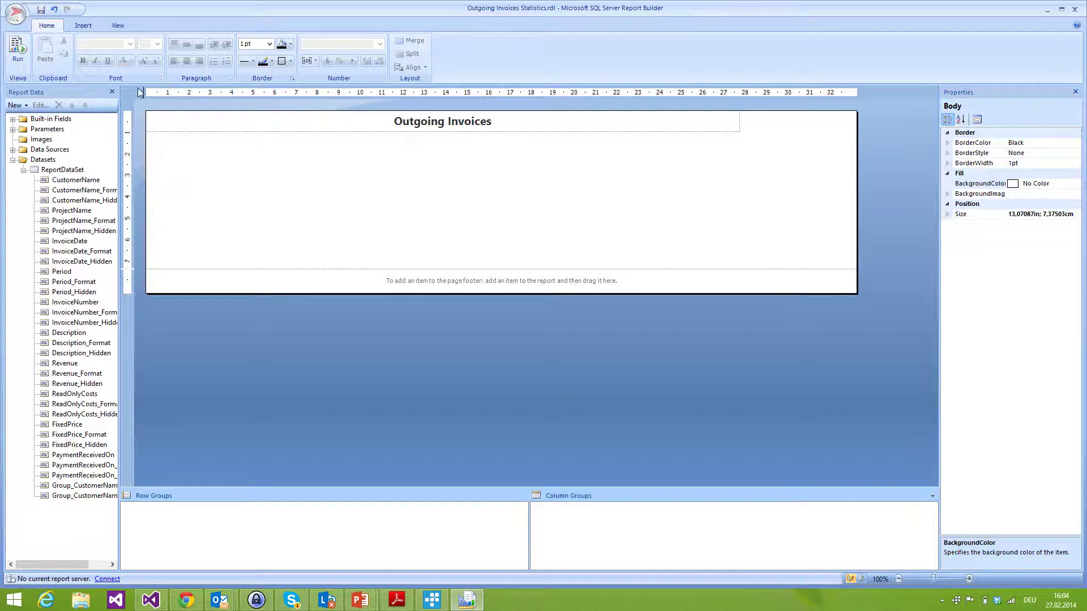
Step: Insert a list into the report body and stretch it to fill the body
click(81, 29)
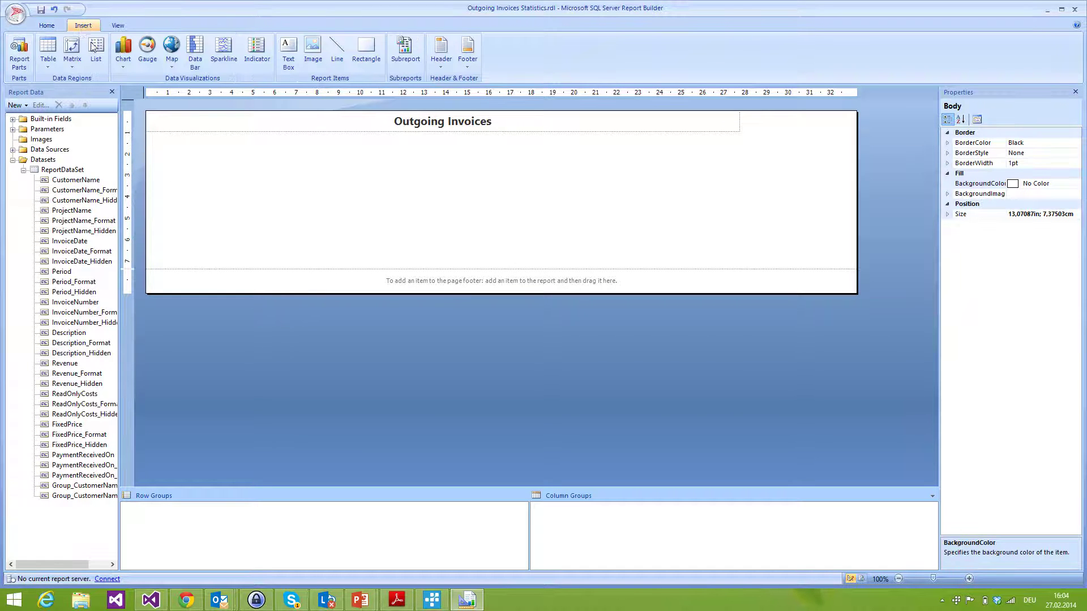
click(96, 59)
click(152, 137)
drag(262, 193, 734, 267)
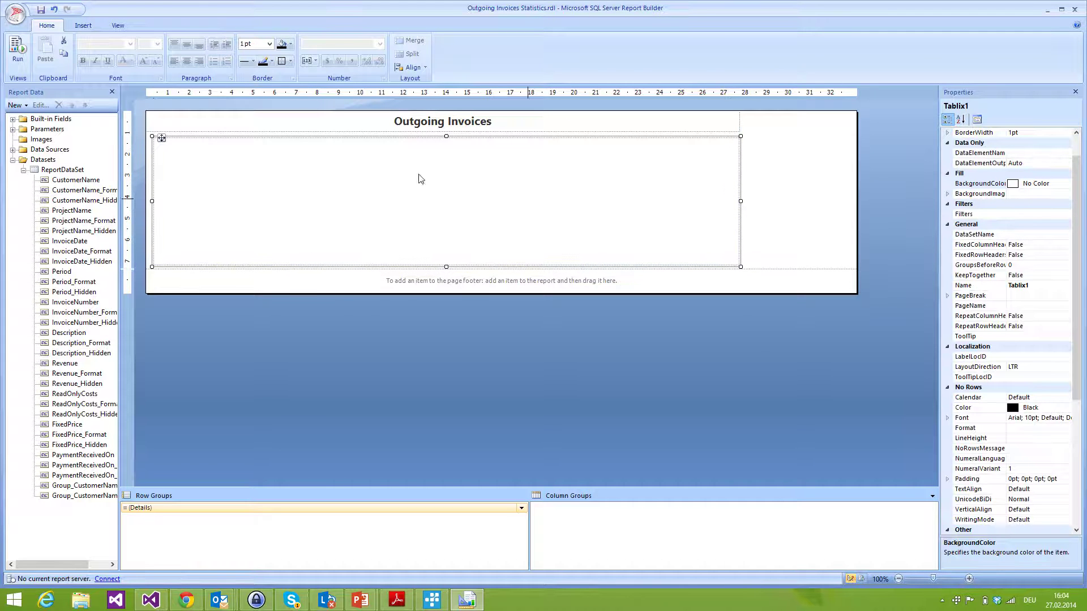
Step: Bind the list to the ReportDataSet dataset in its Tablix Properties
click(156, 141)
right_click(157, 141)
click(187, 225)
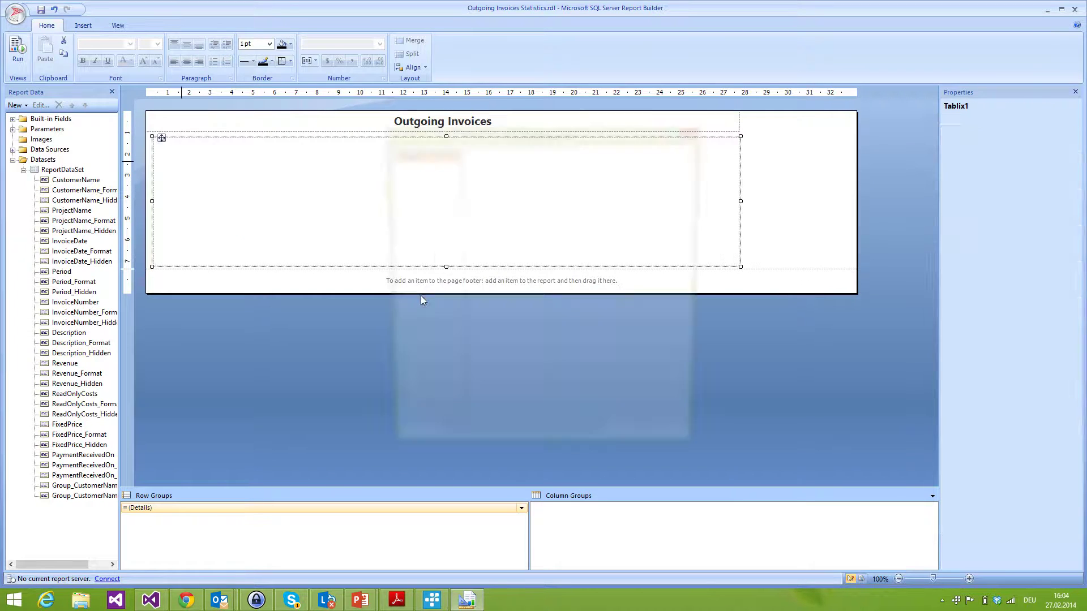
click(500, 253)
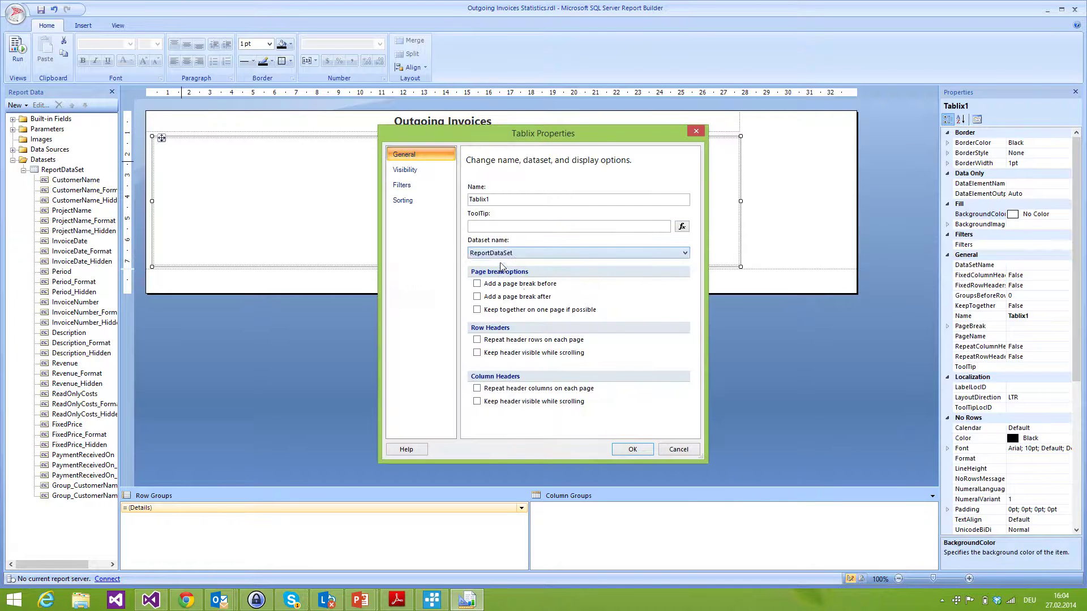
click(631, 450)
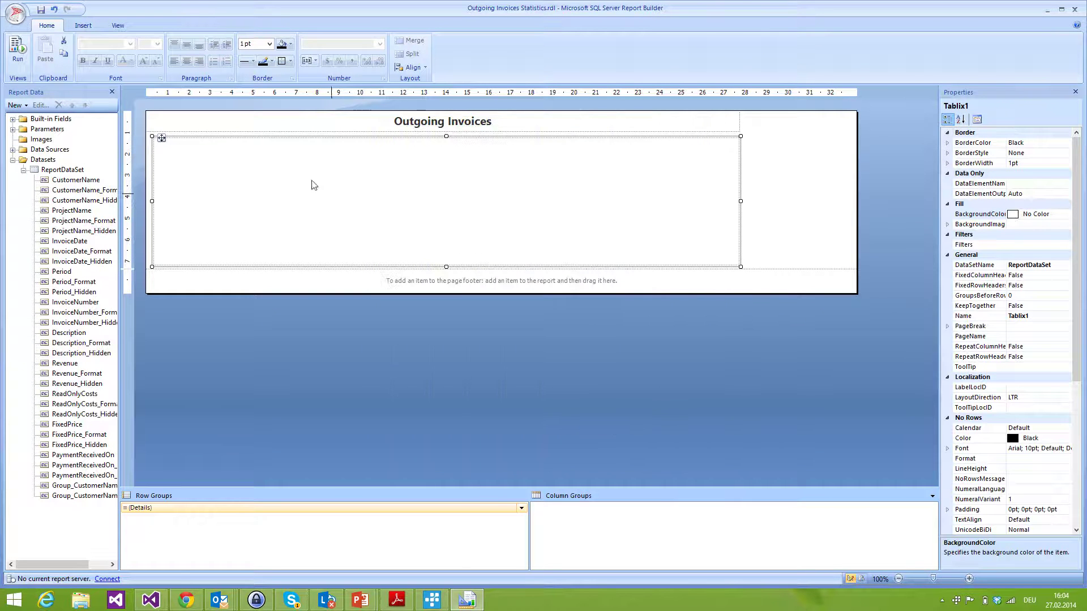
Step: Make the list's Details group group on [CustomerName]
click(521, 509)
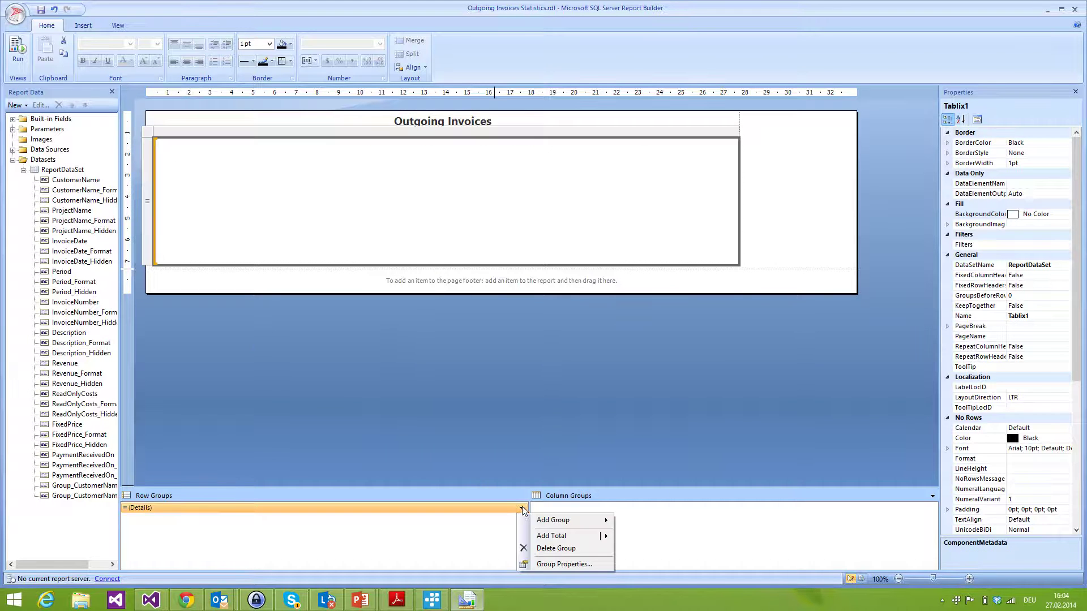
click(564, 565)
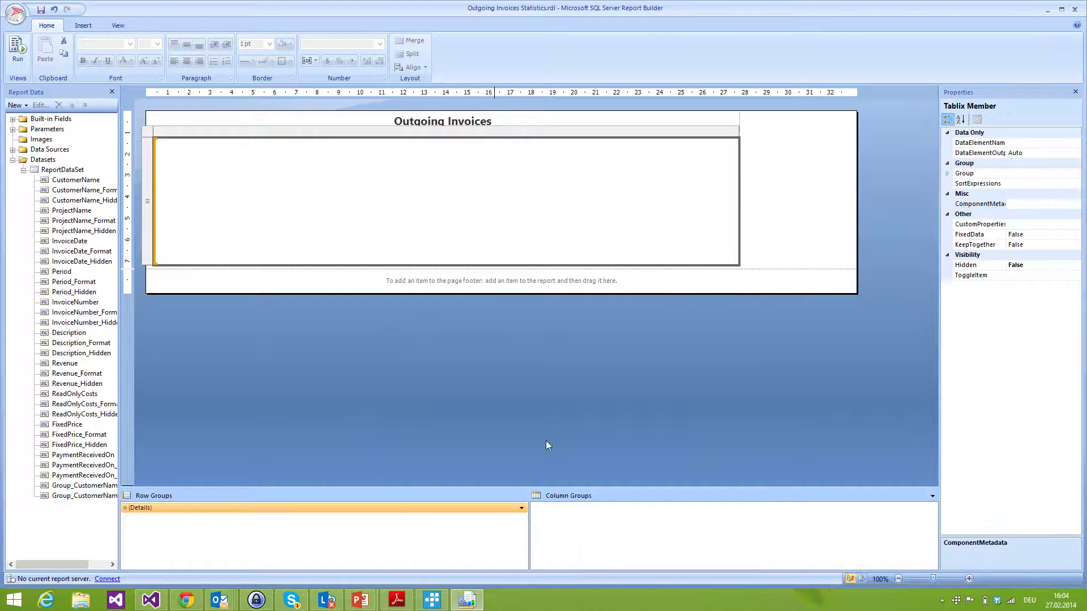
click(488, 262)
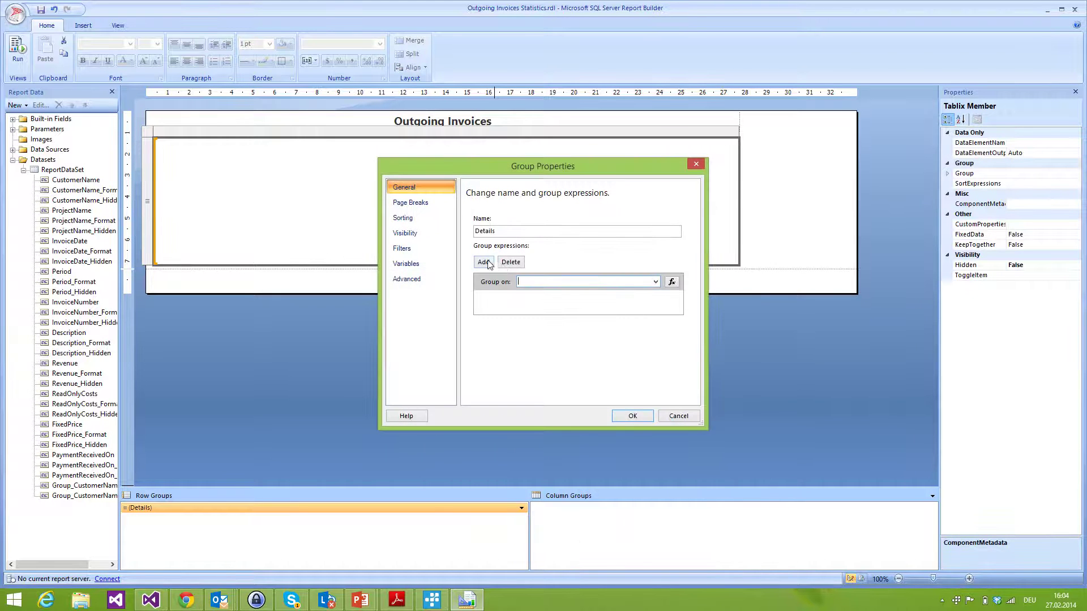
click(655, 282)
click(585, 292)
click(633, 416)
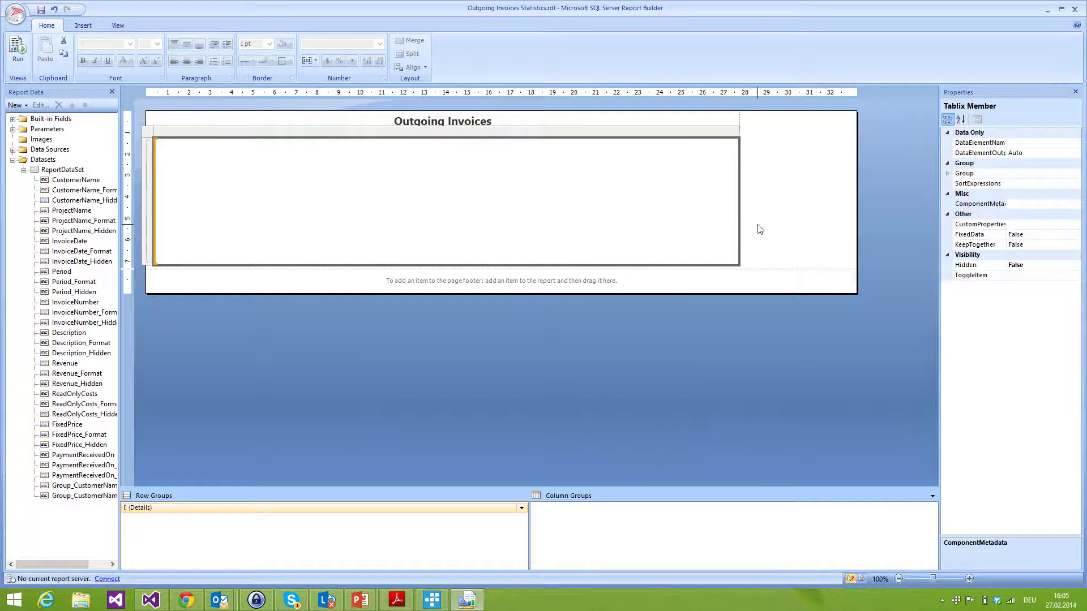
Step: Start the Table Wizard inside the list, using ReportDataSet as the data source
click(328, 165)
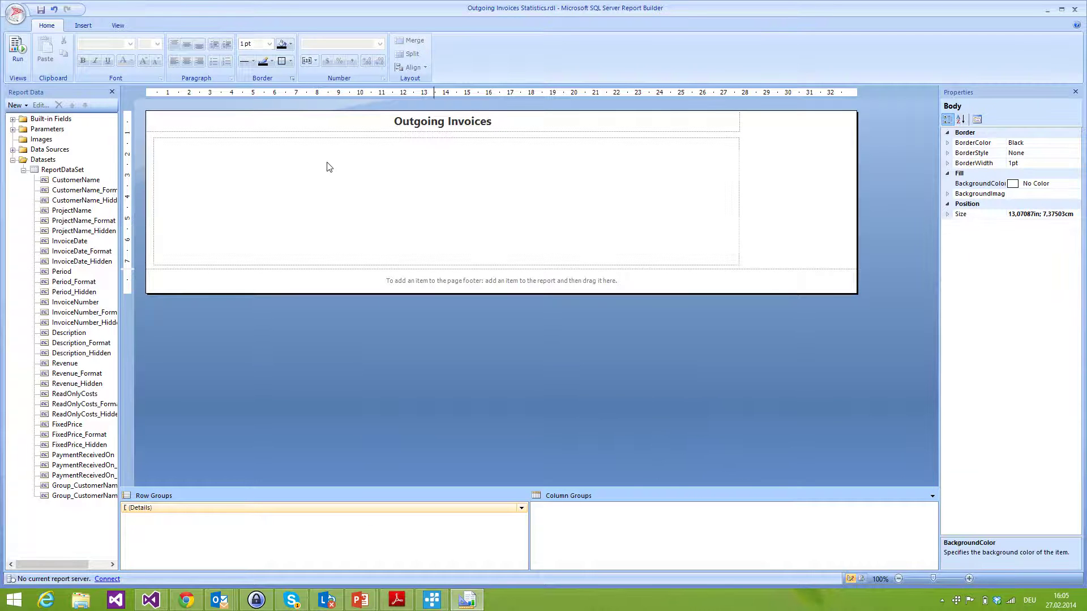
click(271, 158)
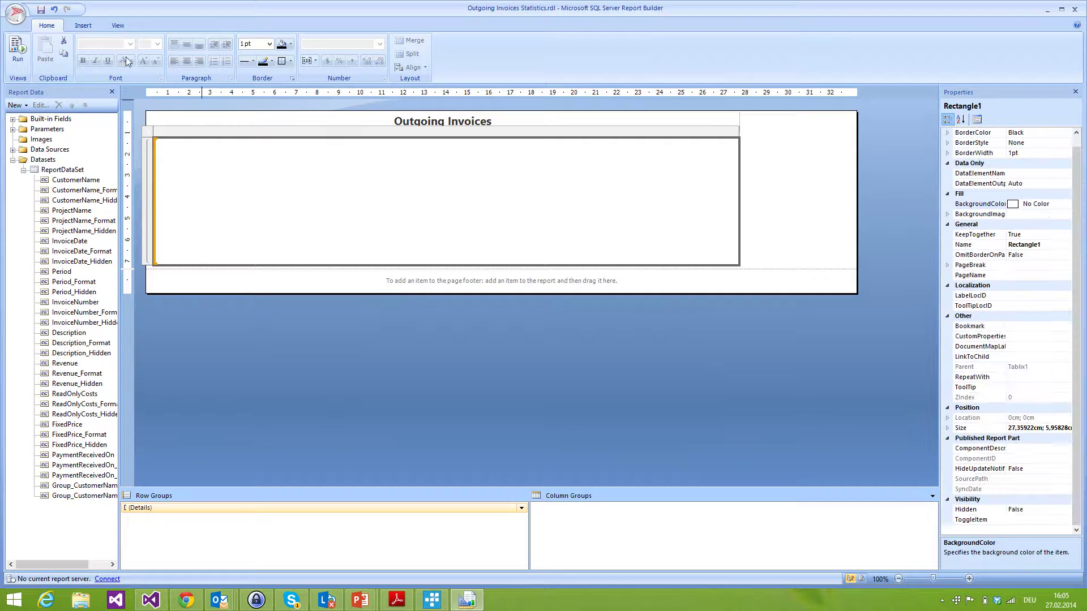
click(83, 25)
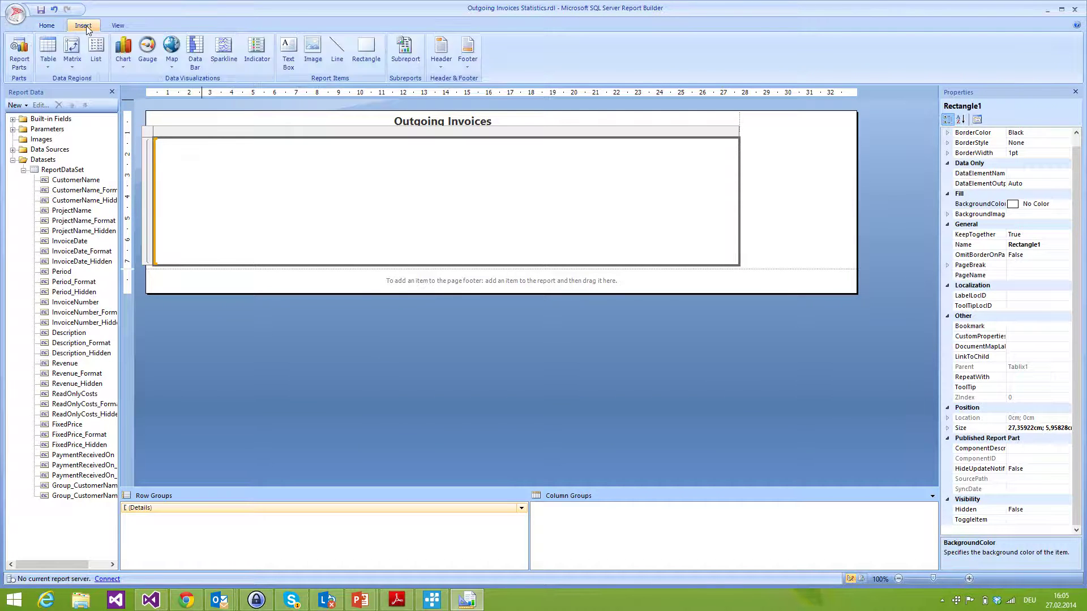
click(49, 66)
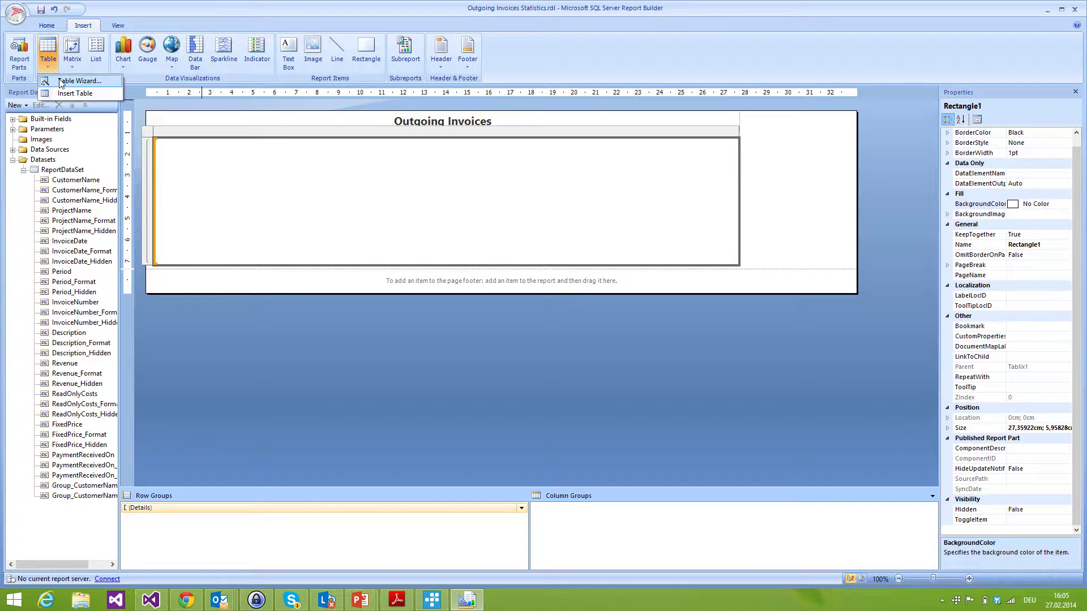
click(78, 81)
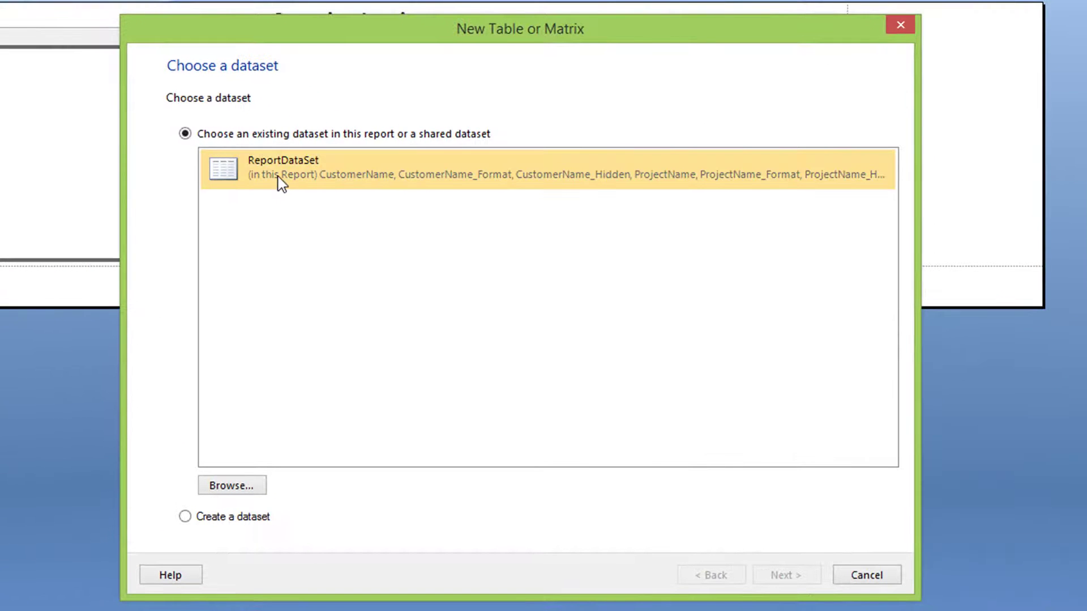
click(278, 176)
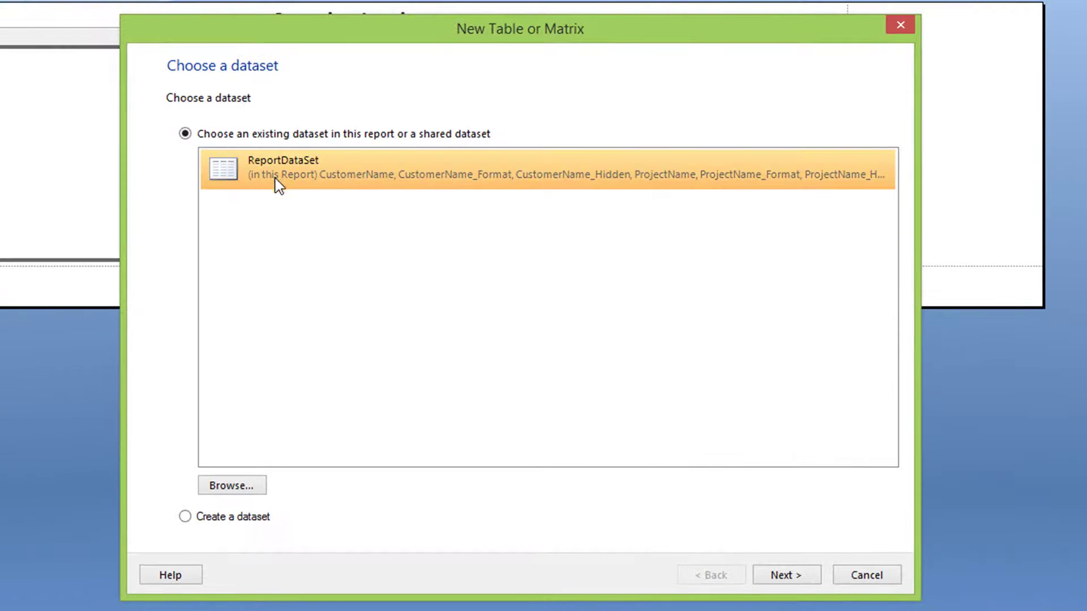
click(804, 574)
Step: Group rows by ProjectName with Sum of Revenue, keep totals, and apply the Generic style
drag(218, 199, 452, 377)
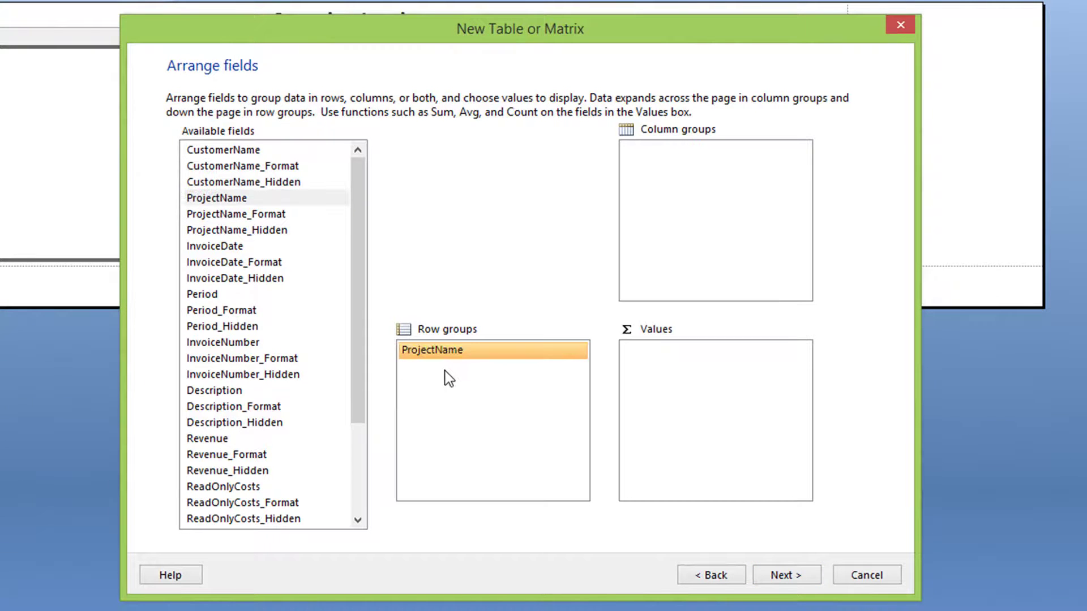
drag(215, 437, 684, 389)
click(800, 351)
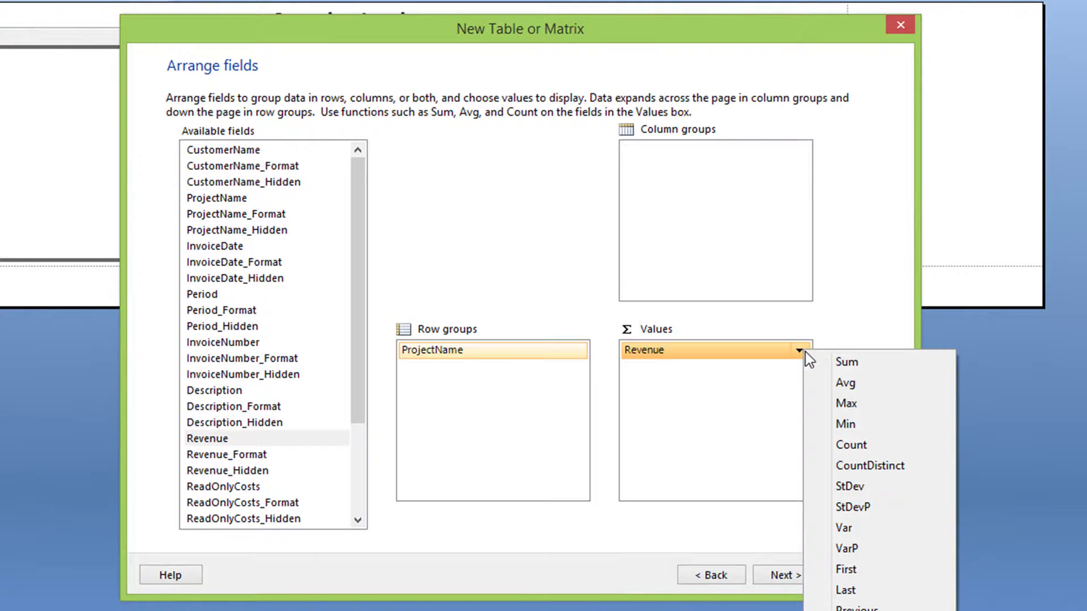
click(864, 365)
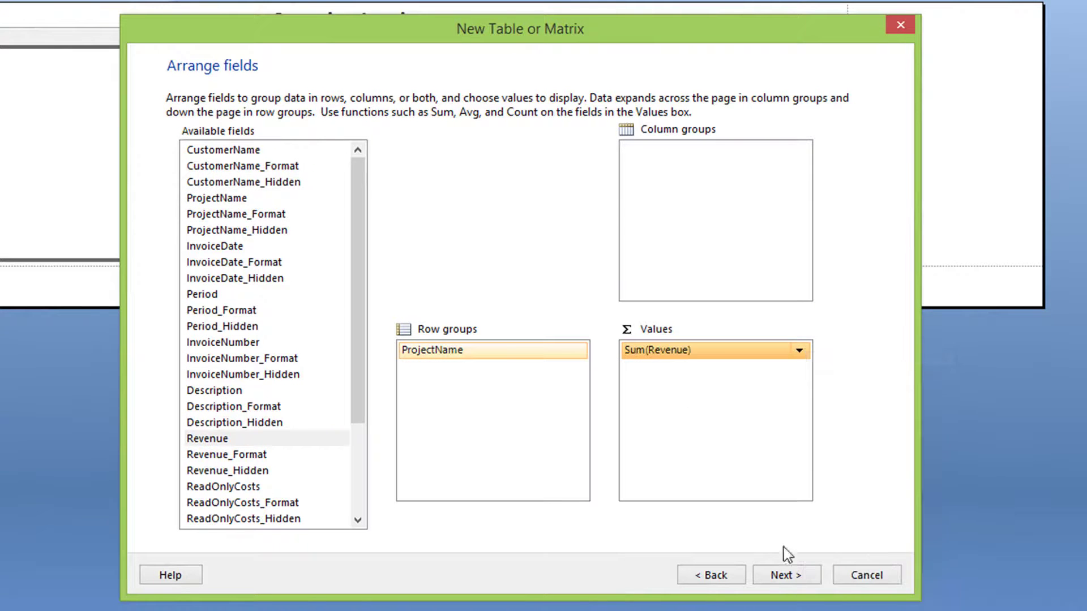
click(796, 575)
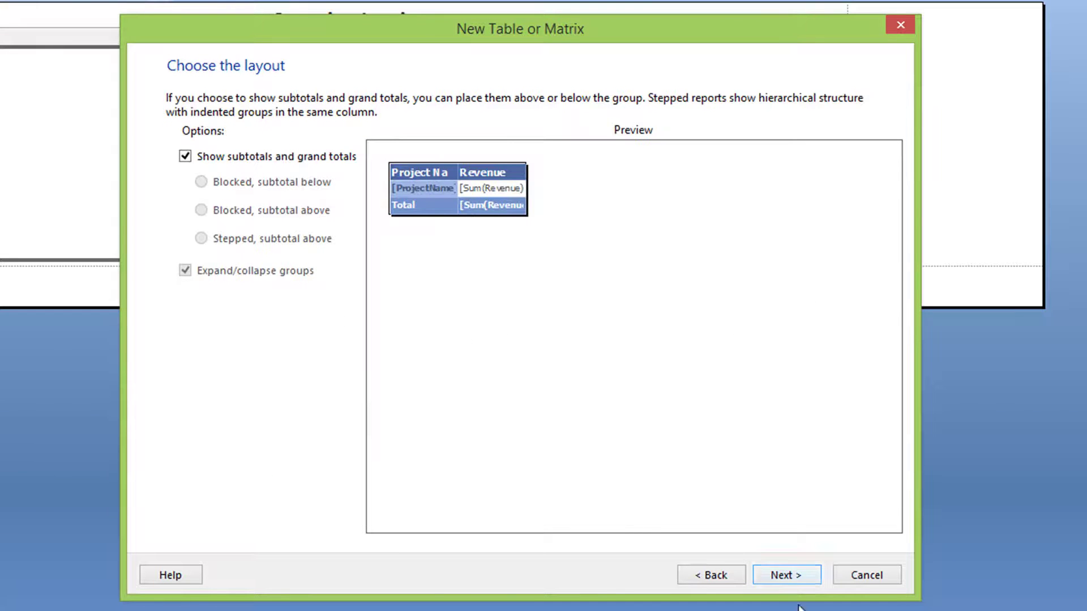
click(788, 576)
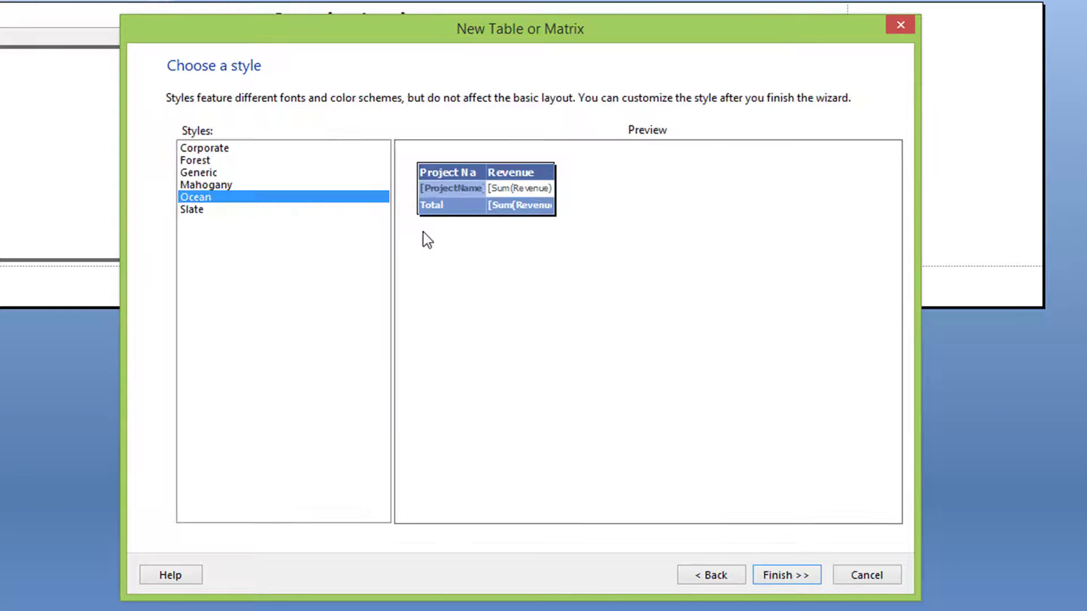
click(218, 174)
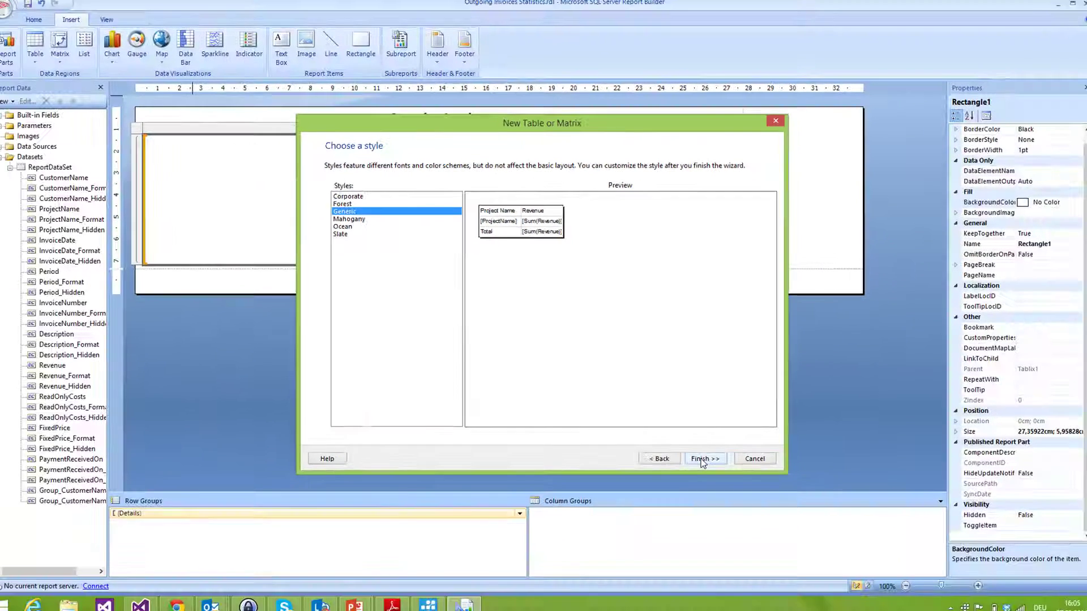
click(753, 548)
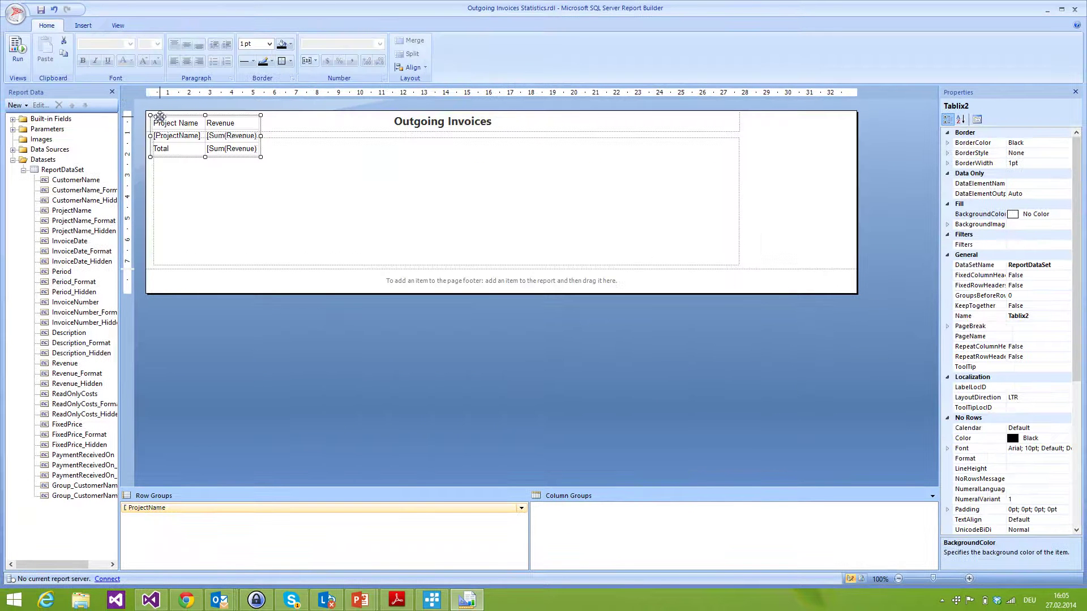
Step: Move the table lower on the report body and widen the Project Name column
drag(157, 119, 167, 162)
click(236, 218)
click(201, 188)
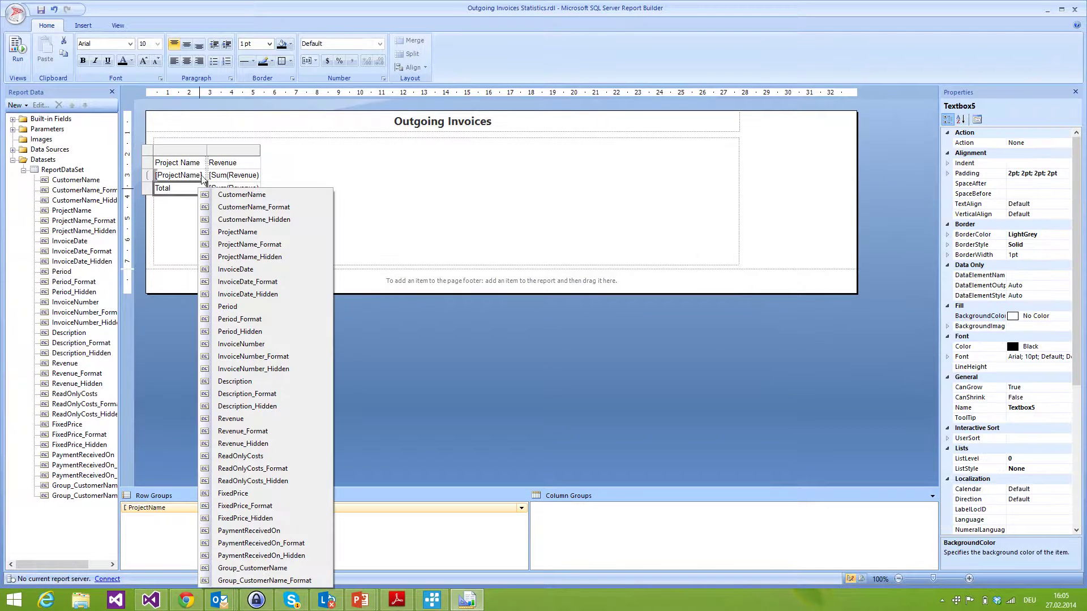
click(207, 150)
drag(206, 149, 485, 150)
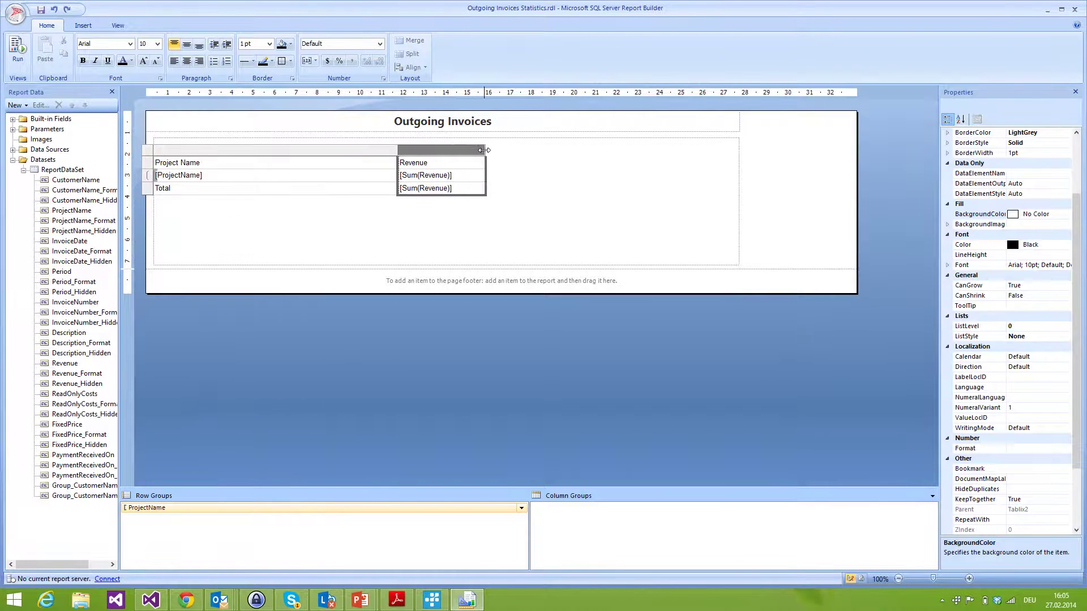
Step: Right-align the Revenue column and format its values as currency
click(200, 62)
click(327, 61)
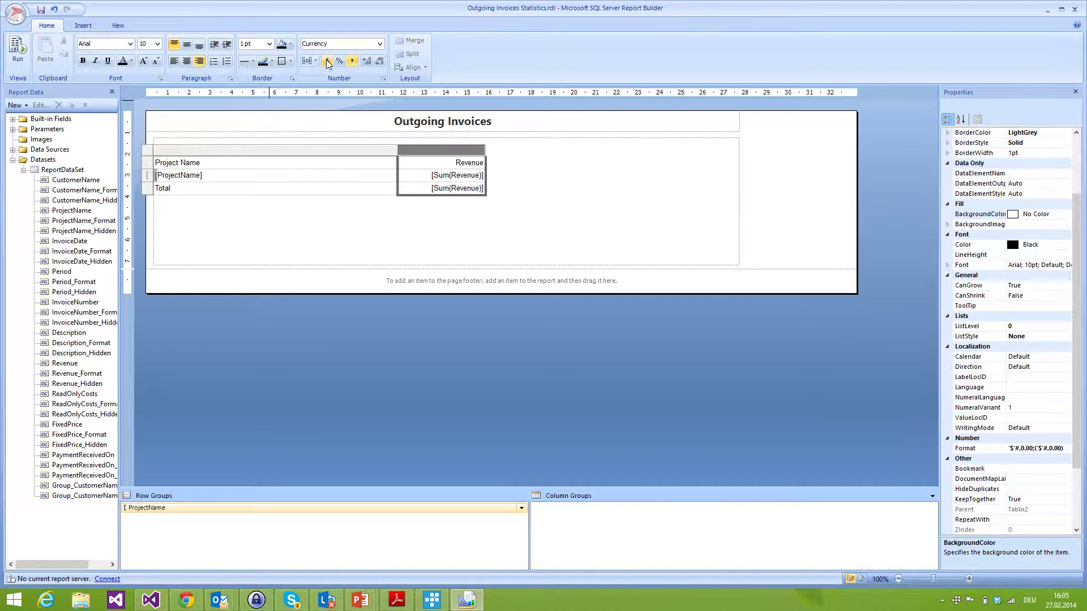
click(149, 165)
Step: Fill the header row CornflowerBlue and make the Total row bold on LightBlue
click(291, 45)
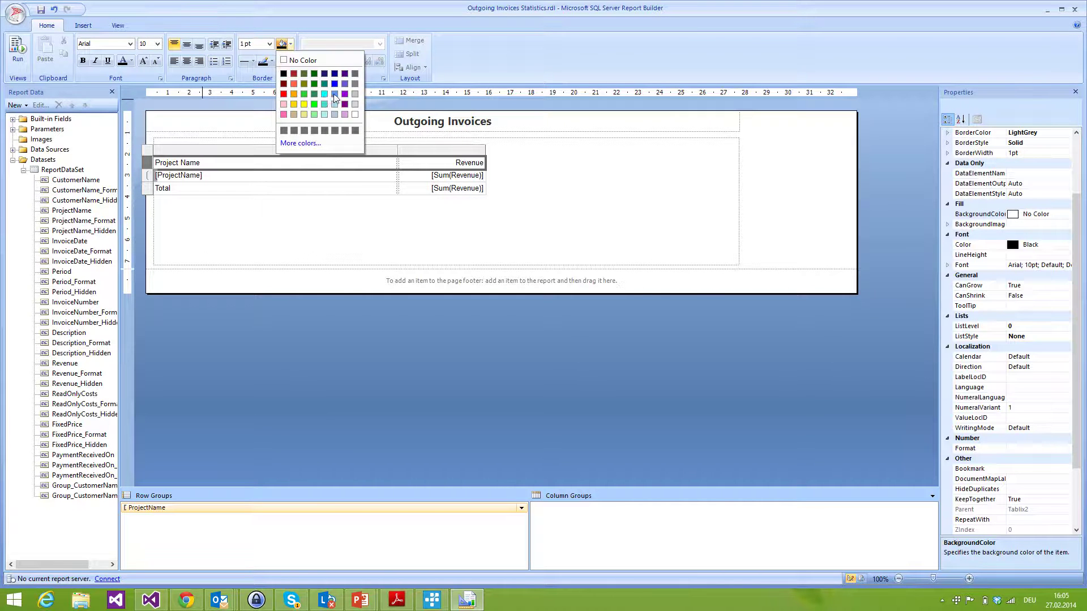
click(334, 95)
click(148, 189)
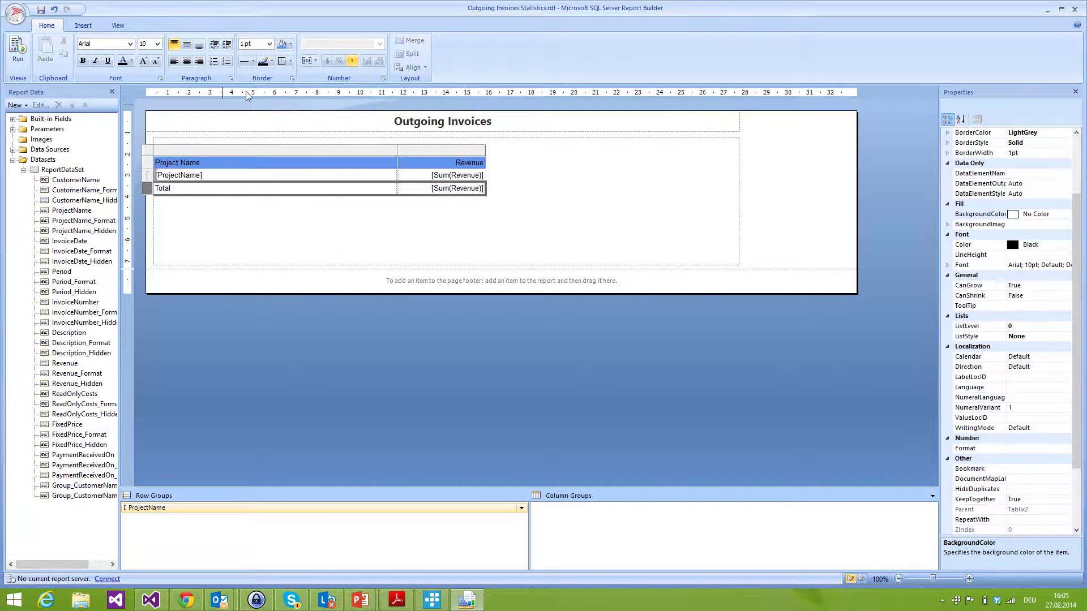
click(291, 45)
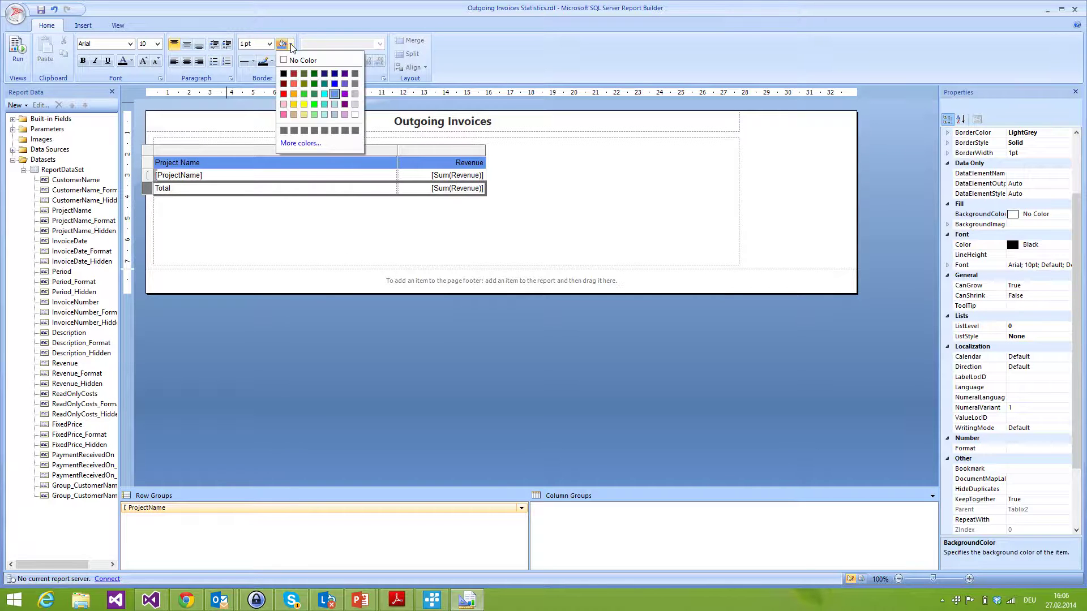
click(334, 105)
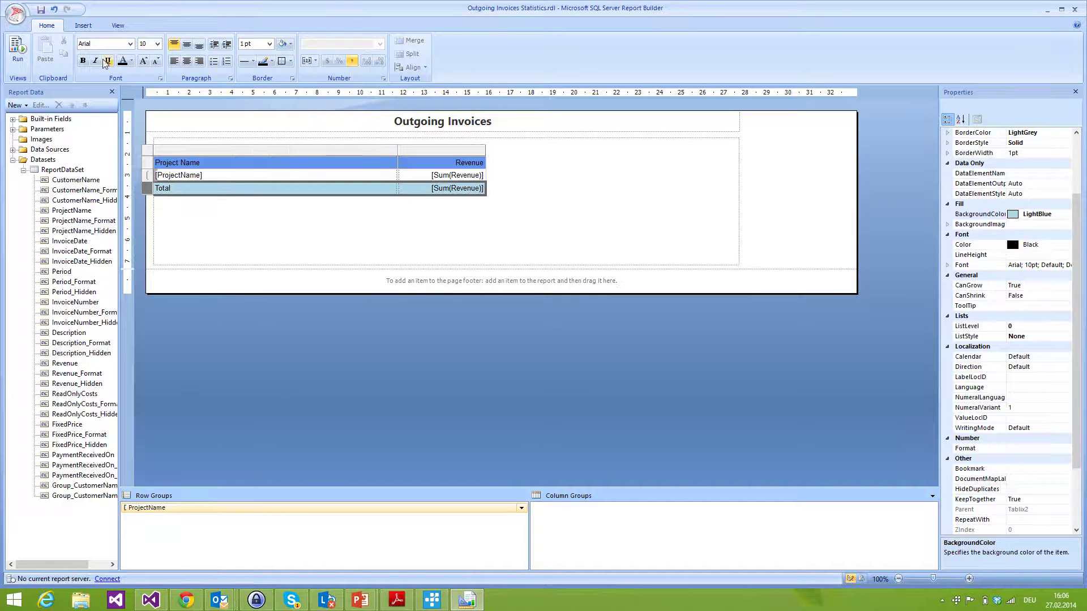
click(83, 61)
Step: Narrow the Project Name column of the table
click(387, 218)
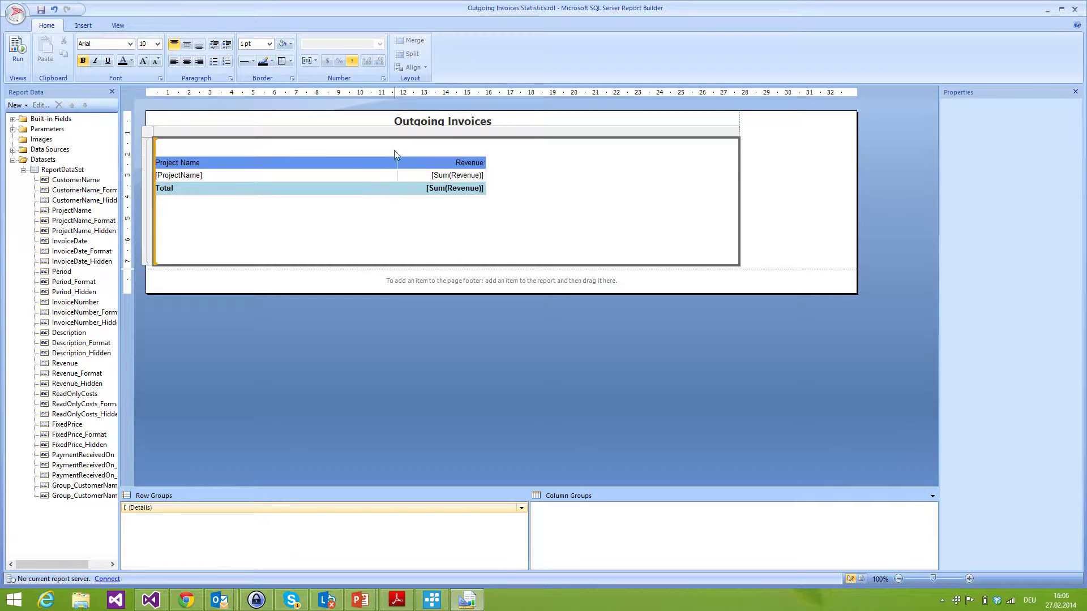
click(395, 163)
drag(394, 163, 362, 163)
click(309, 196)
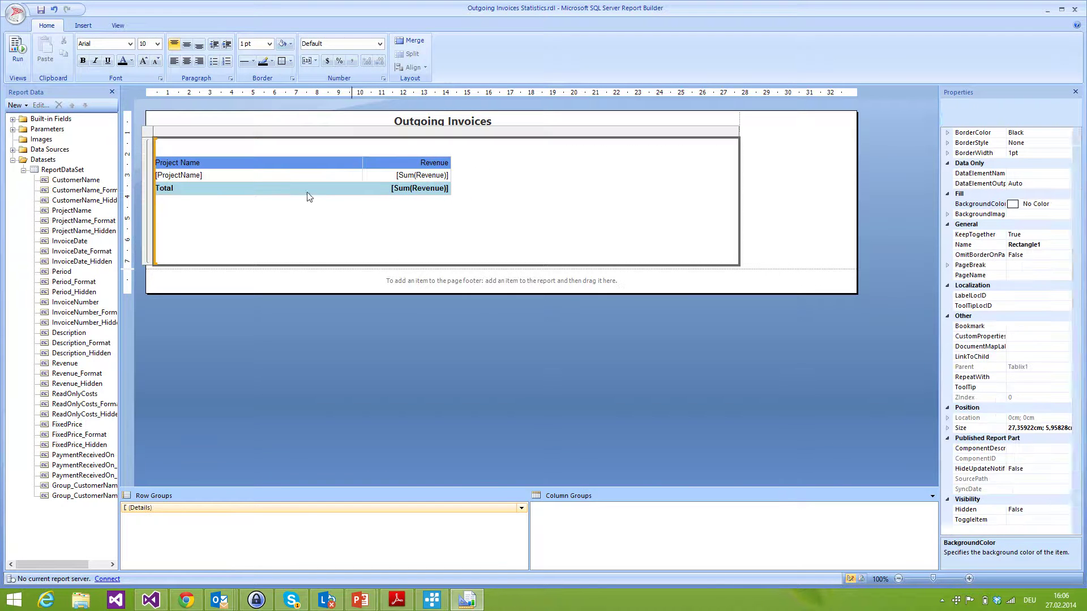
Step: Save the report and load Outgoing Invoices Statistics.rdl as a report definition in time cockpit
click(41, 9)
key(alt+Tab)
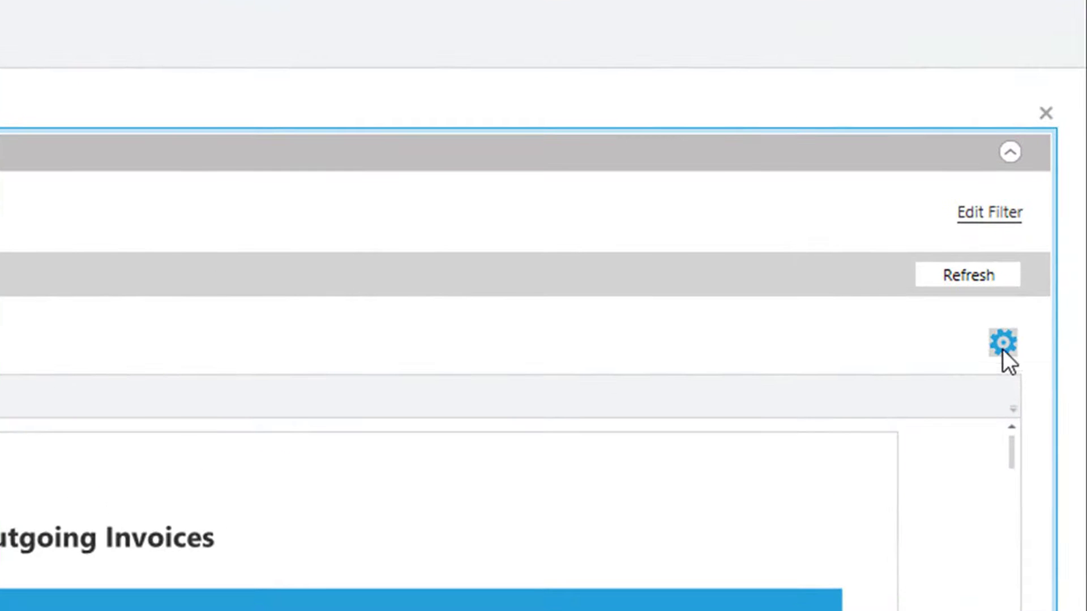
click(1002, 349)
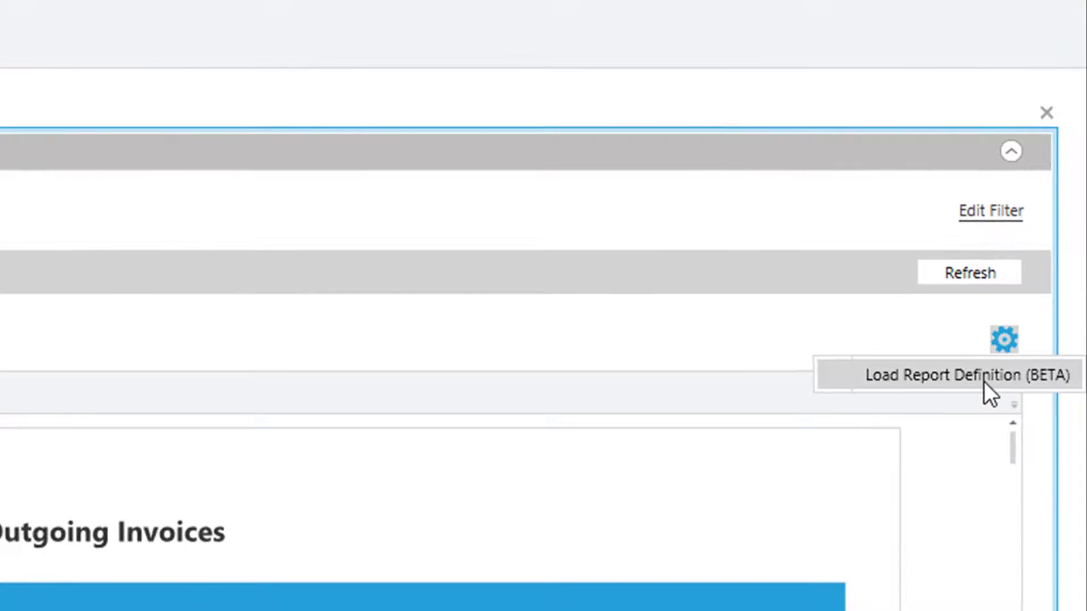
click(983, 385)
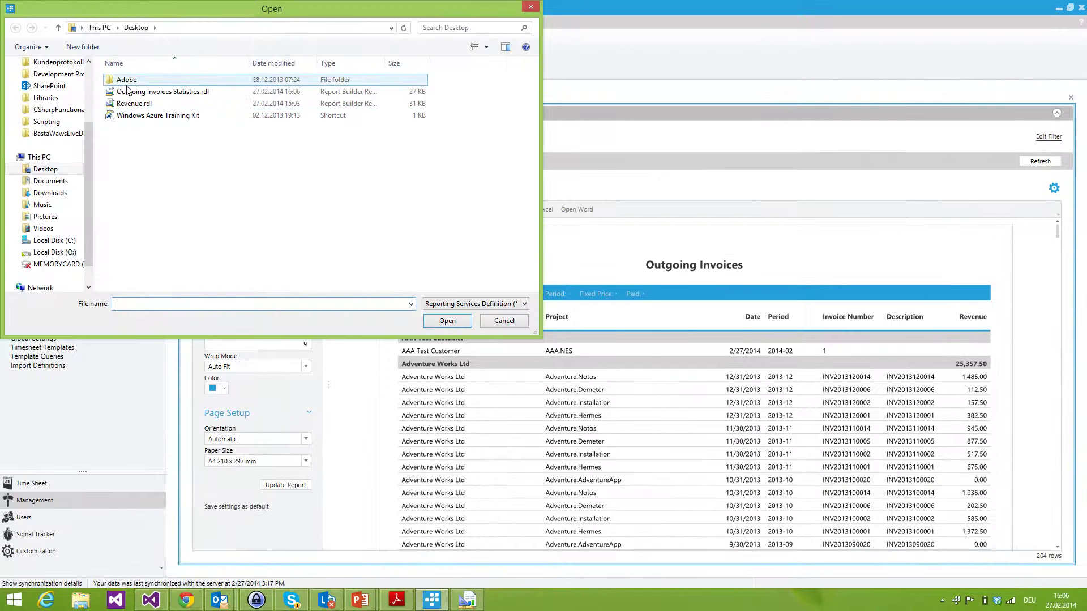
click(161, 91)
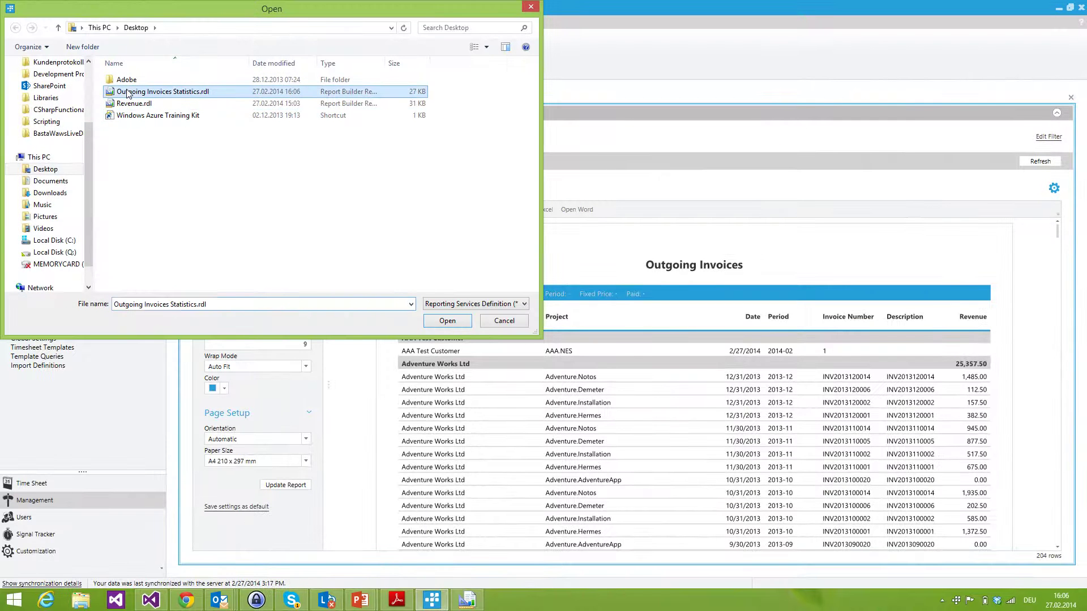
click(455, 320)
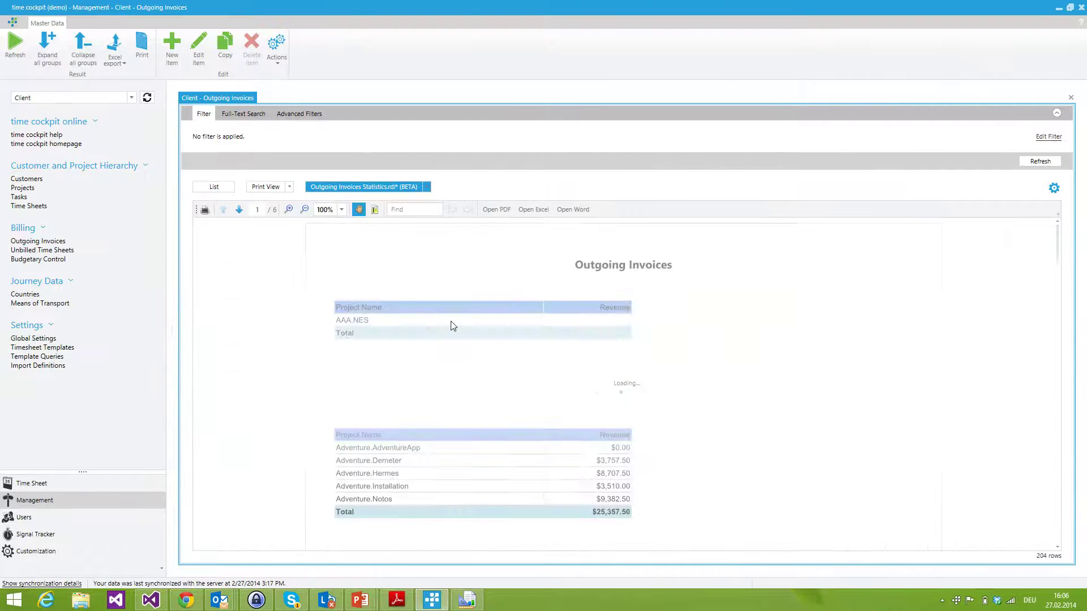
Step: Scroll through the rendered per-customer project revenue tables
scroll(462, 397, down, 10)
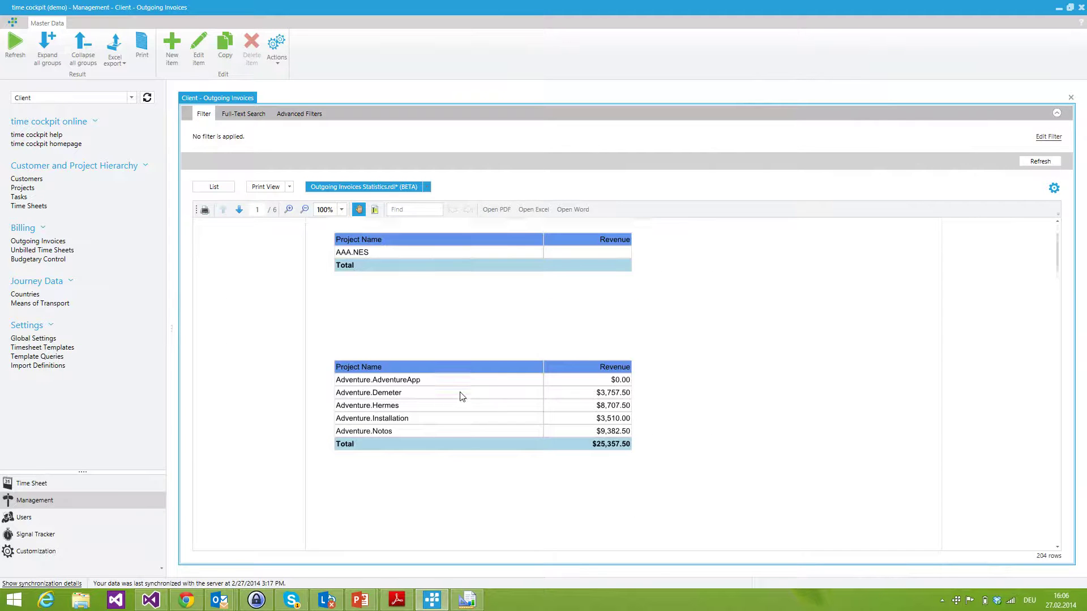
scroll(462, 396, down, 5)
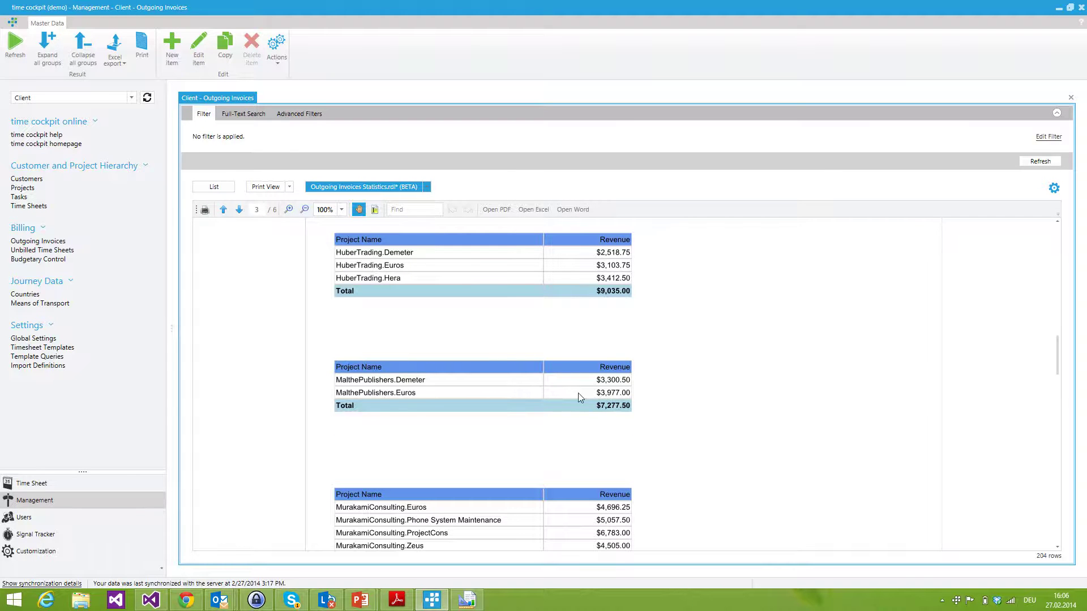
scroll(578, 398, up, 1)
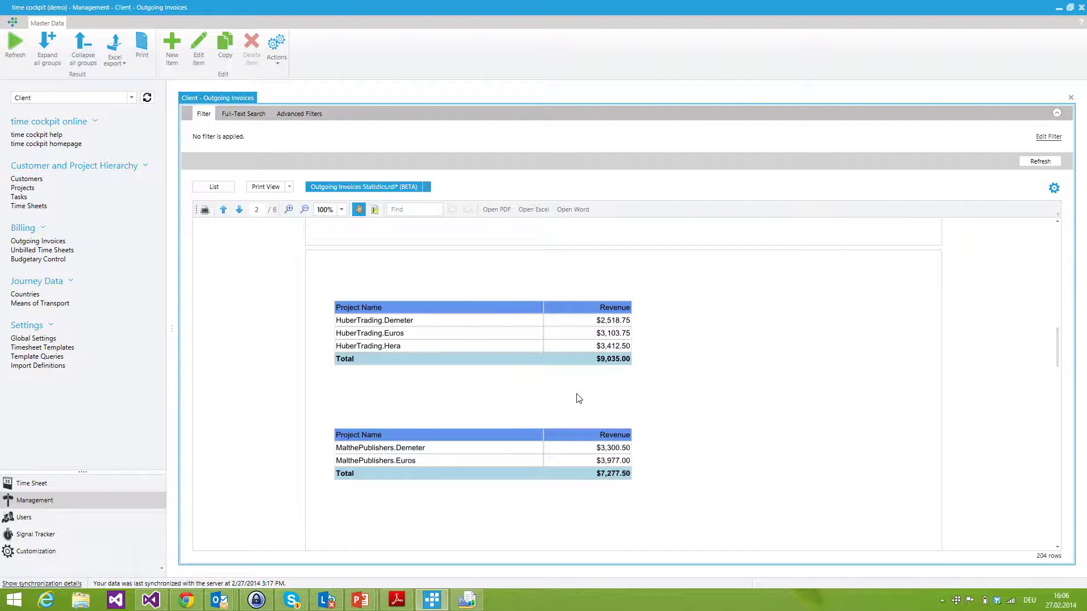
Step: Narrow the report body and add a bold 11pt CustomerName heading above the table
key(alt+Tab)
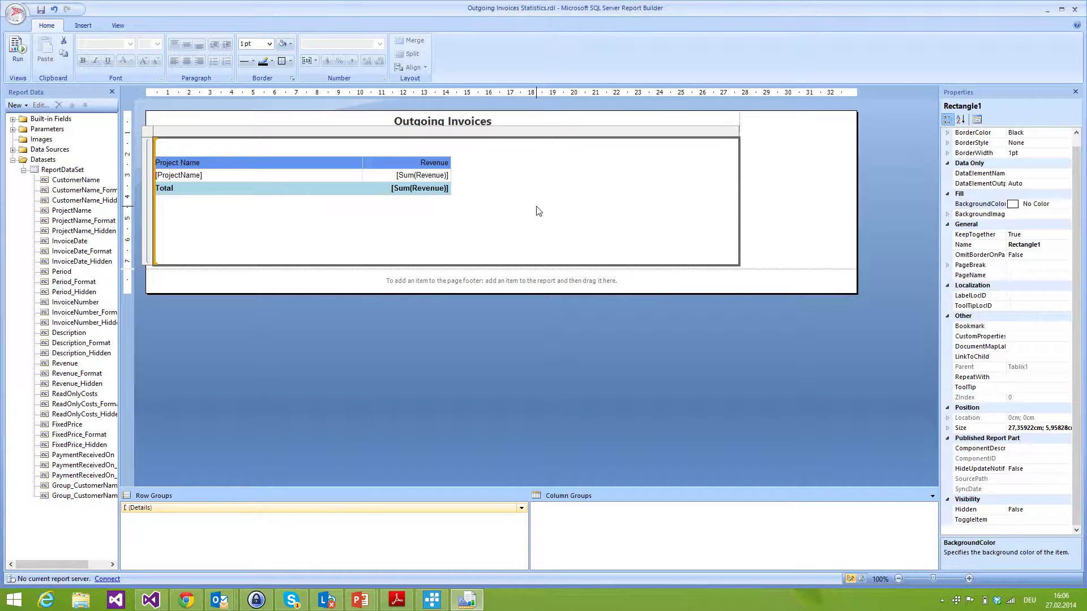
click(786, 177)
drag(857, 235, 742, 235)
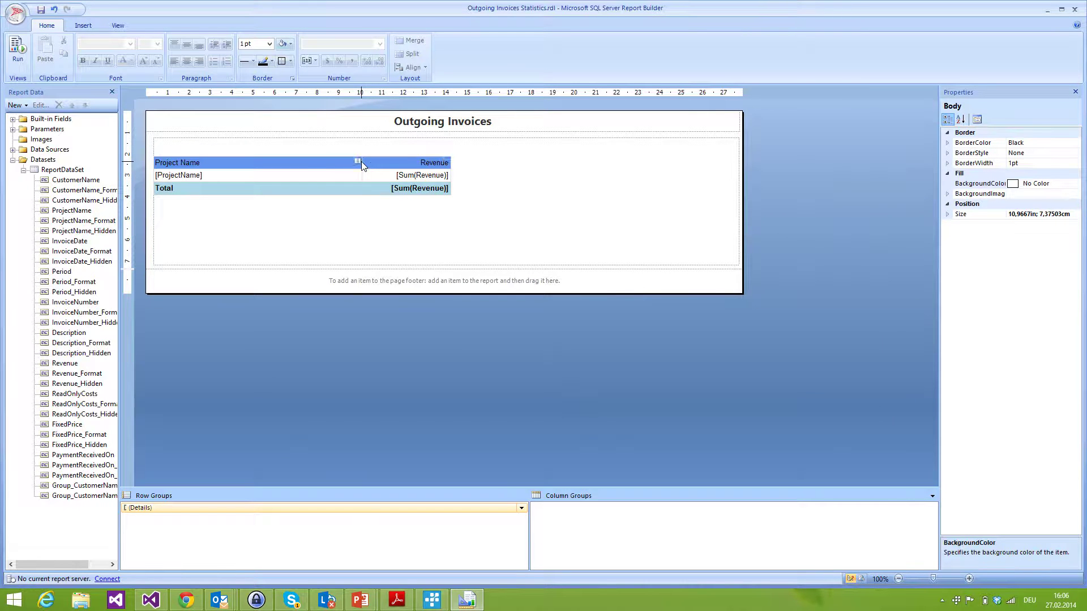
drag(74, 182, 383, 146)
click(83, 60)
click(145, 61)
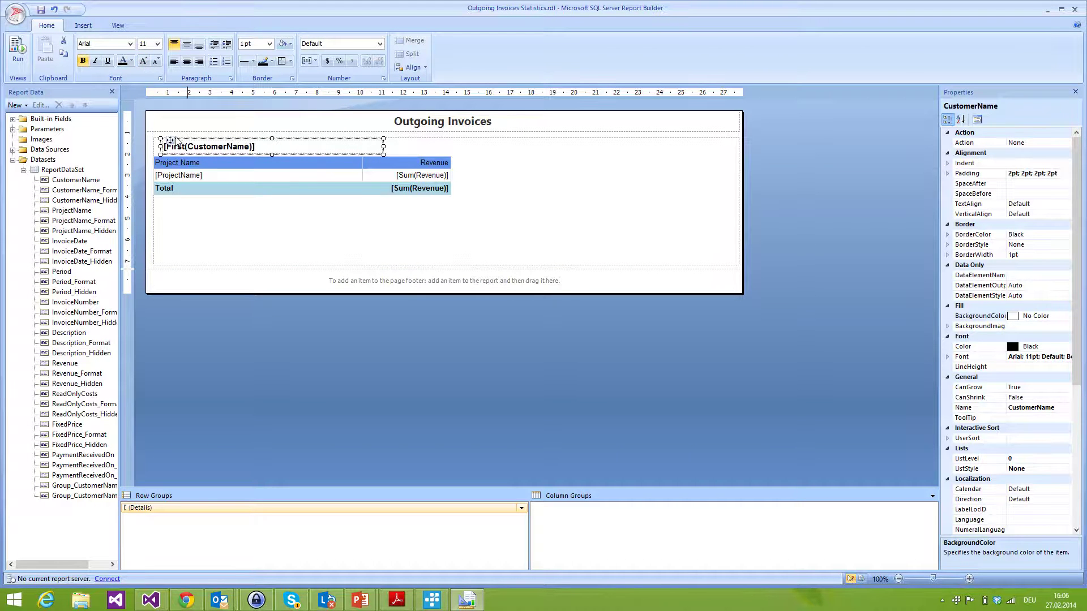
Step: Clear the heading's existing First(CustomerName) expression
right_click(312, 147)
click(363, 244)
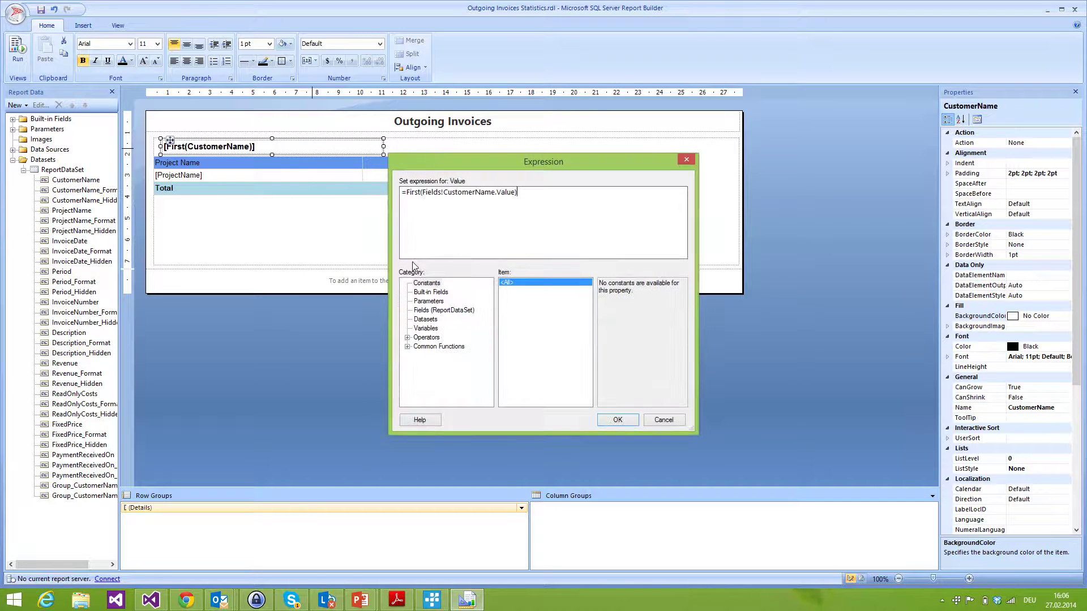
drag(531, 194, 316, 192)
key(Delete)
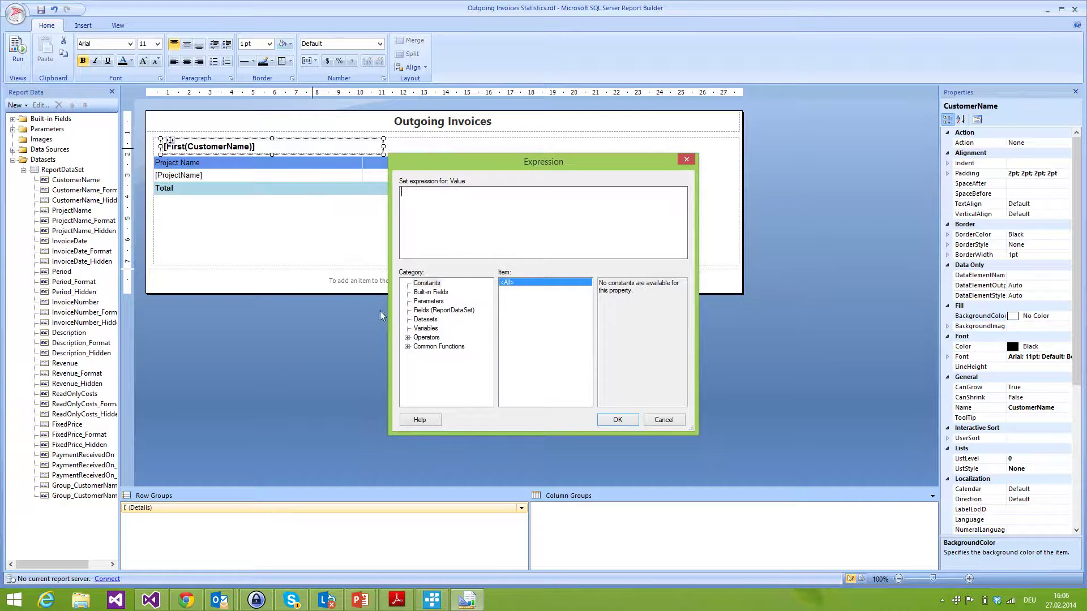
click(434, 311)
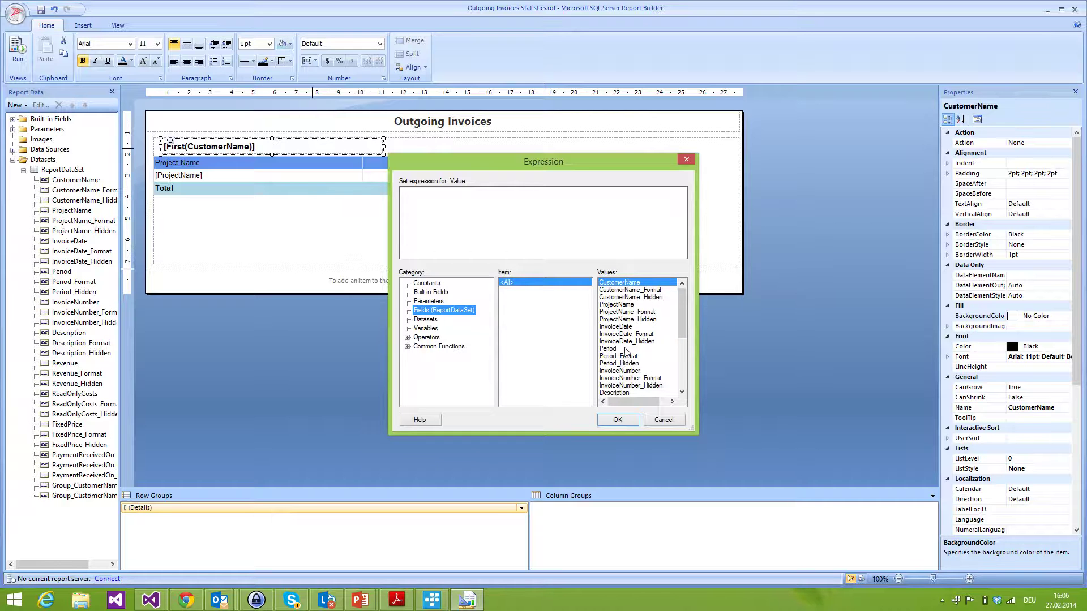
click(620, 420)
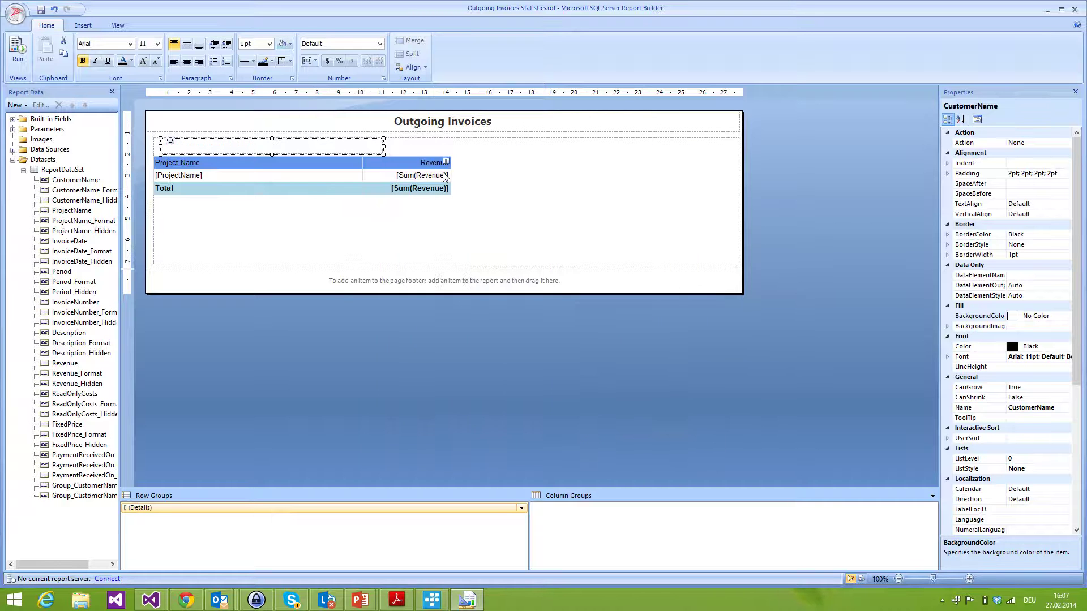
click(494, 198)
Step: Set the heading expression to =Fields!CustomerName.Value
right_click(304, 145)
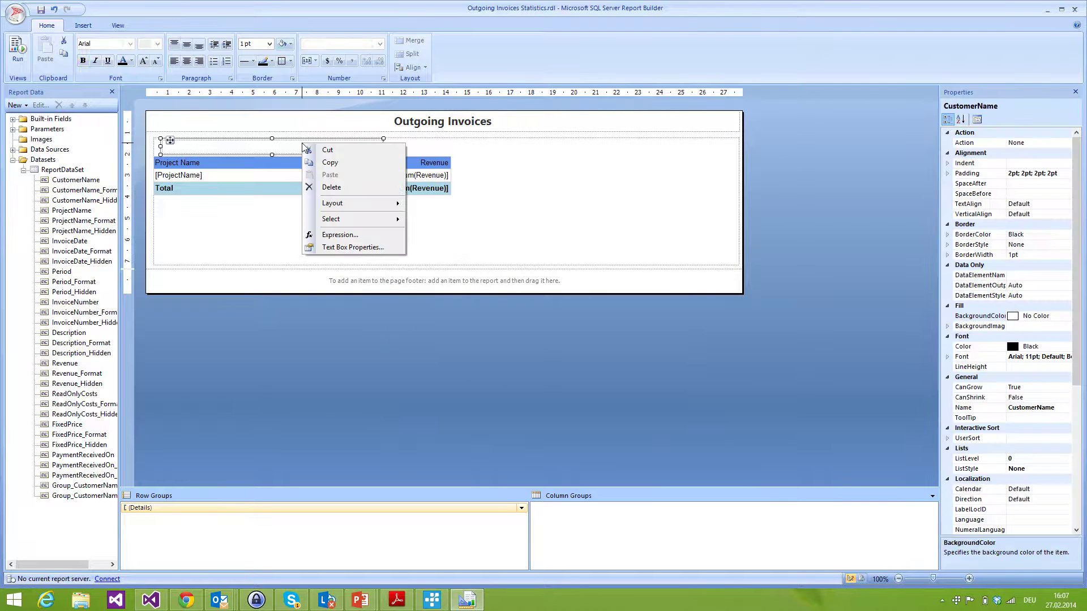
click(341, 235)
click(434, 311)
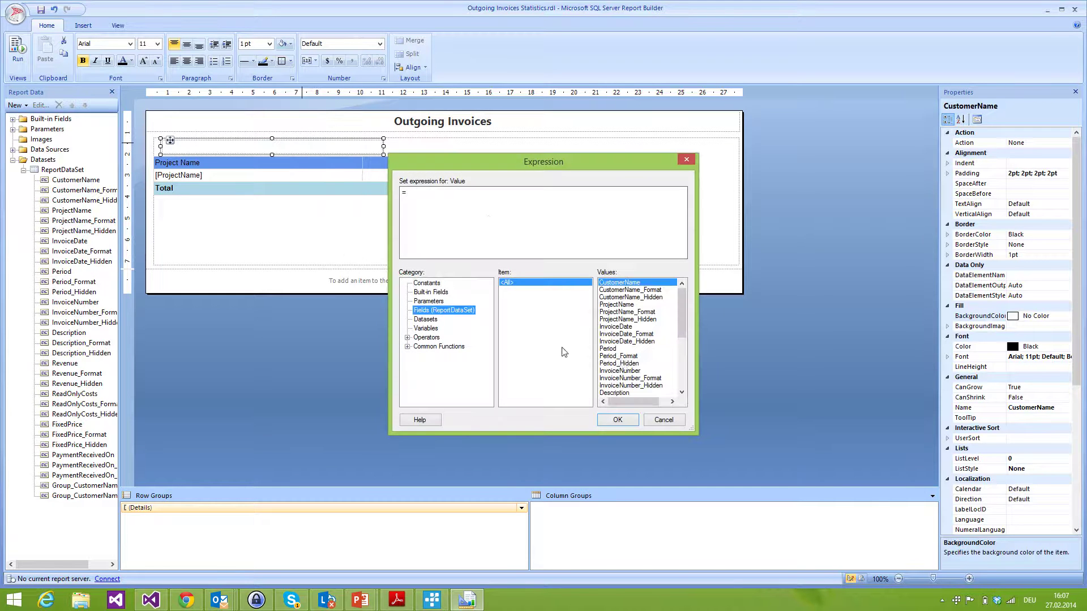
double_click(632, 282)
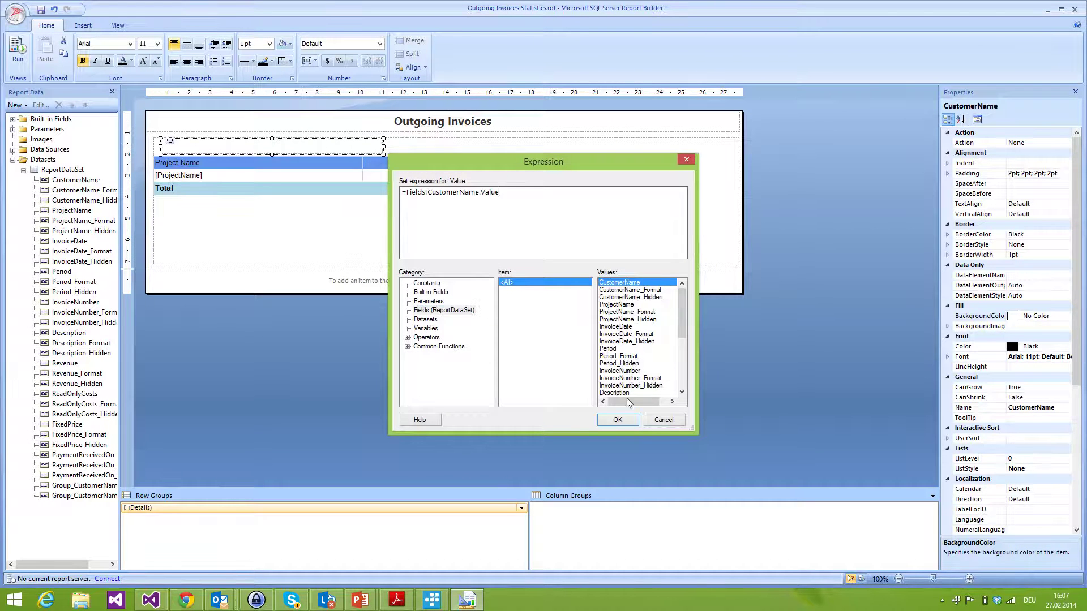
click(619, 420)
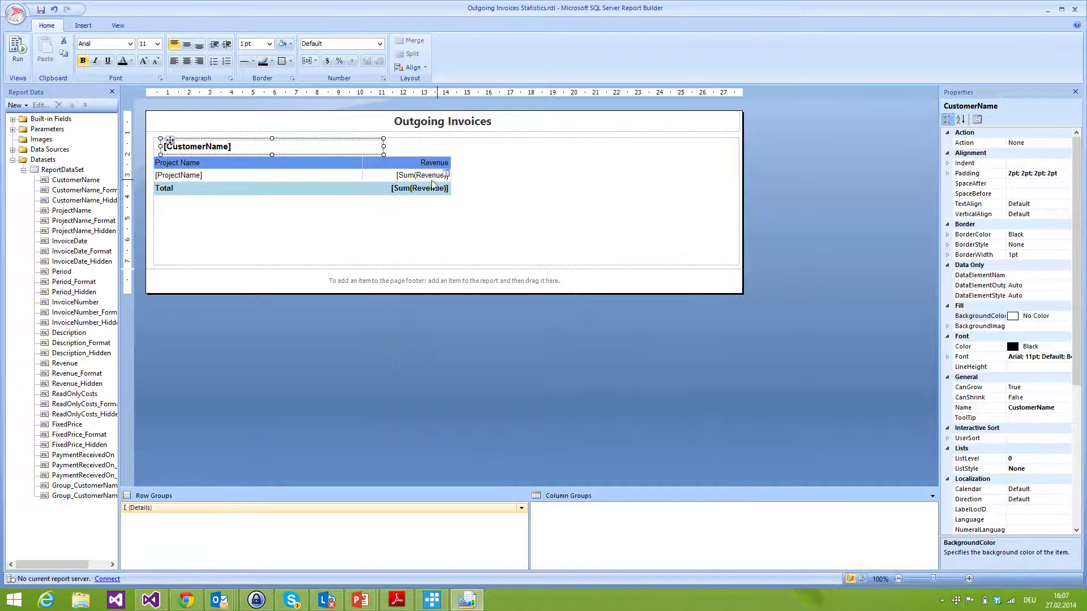
Step: Save the report definition and refresh the Outgoing Invoices report in time cockpit
click(41, 9)
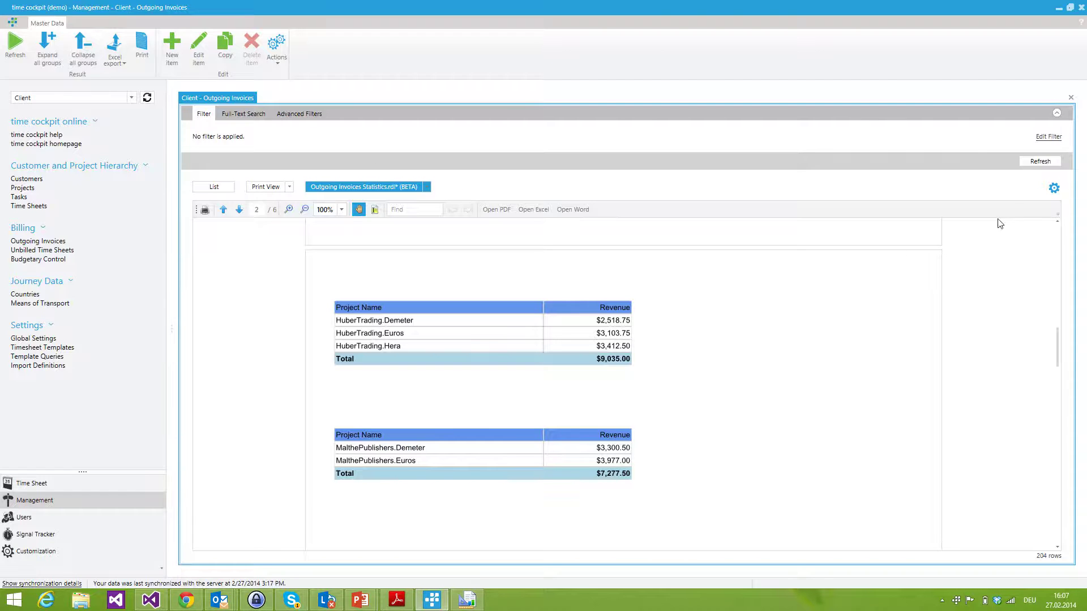
click(1037, 166)
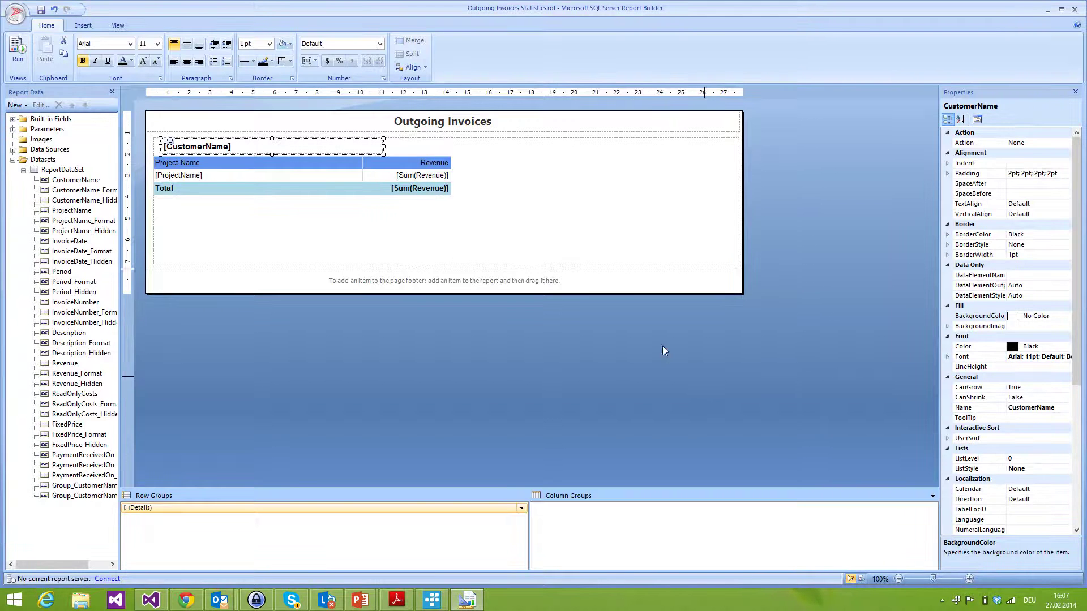
Step: Start the Chart Wizard in the customer rectangle using ReportDataSet and a line chart
click(495, 233)
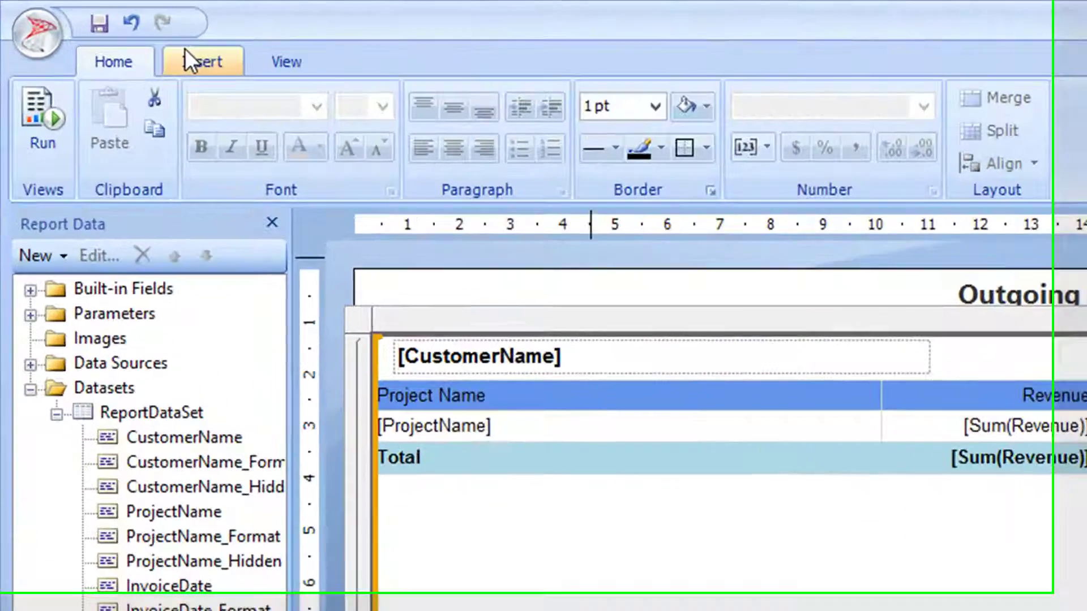
click(113, 36)
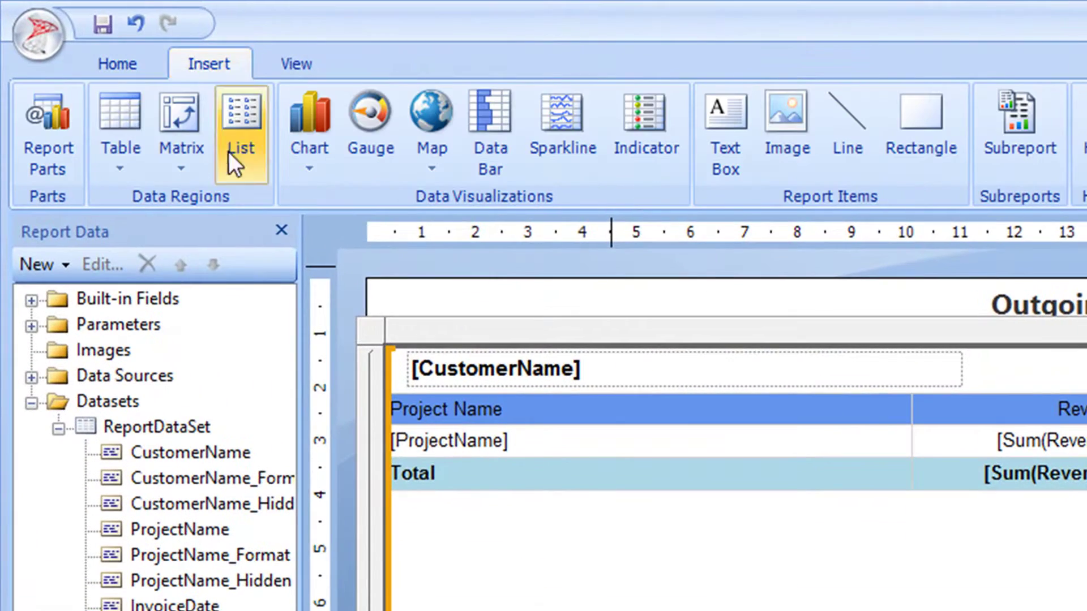
click(308, 170)
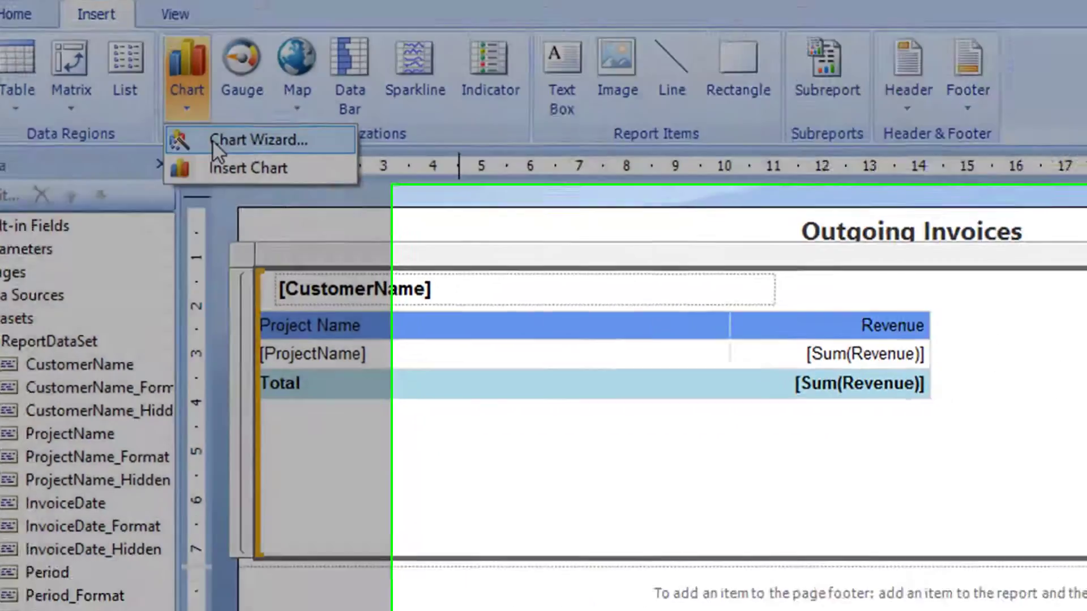
click(212, 140)
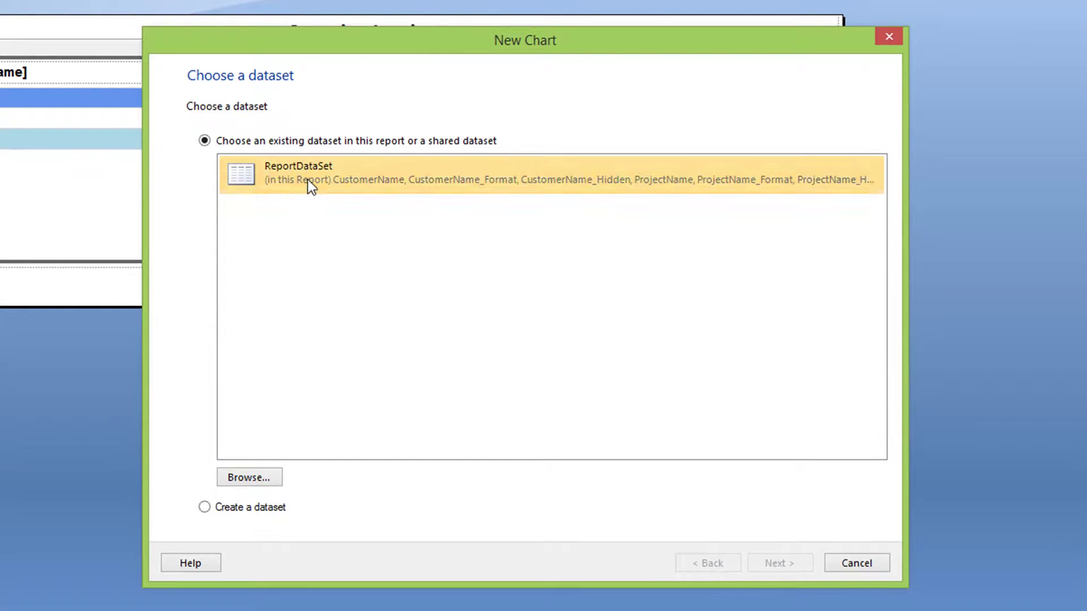
click(308, 180)
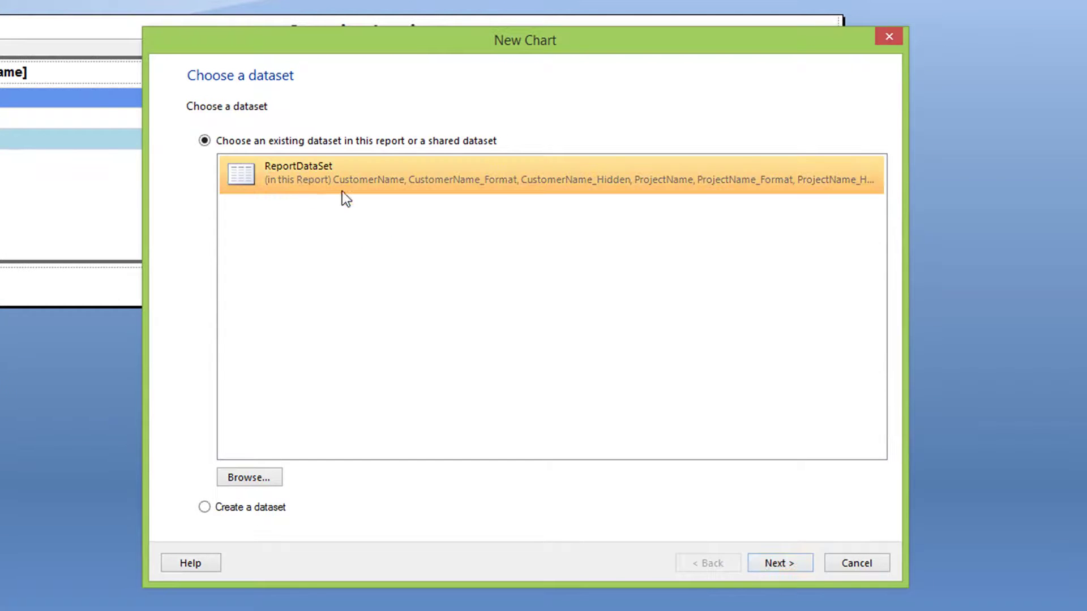
click(770, 563)
click(288, 217)
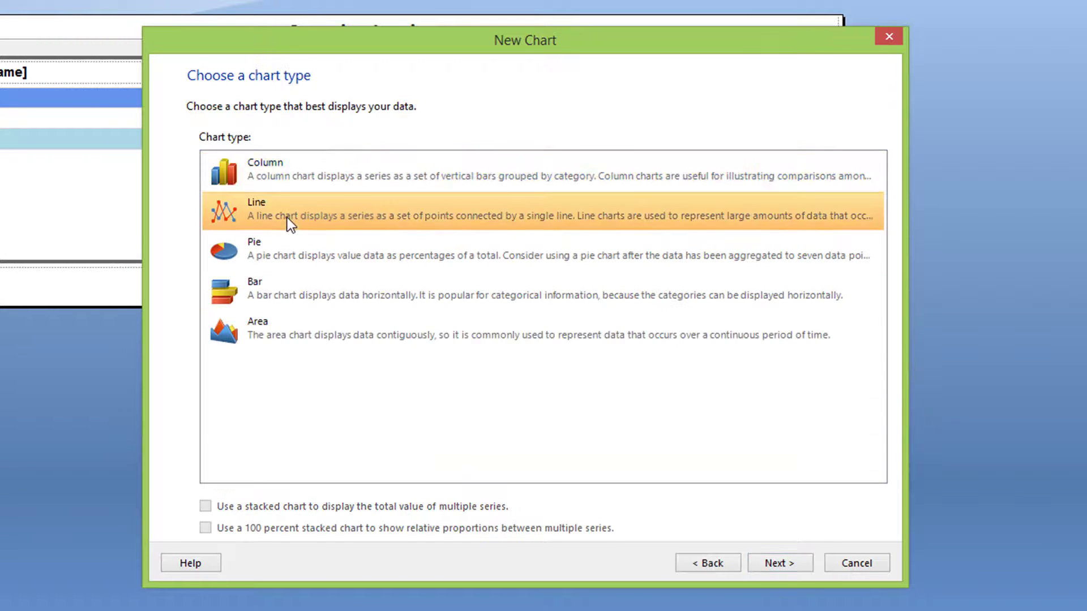
click(779, 563)
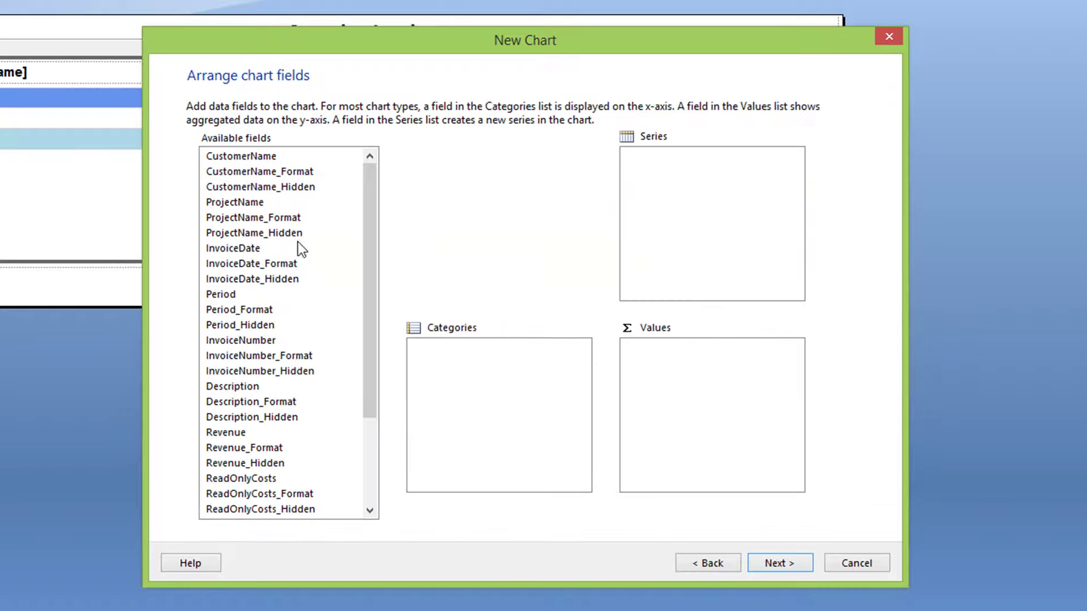
Step: Plot Sum(Revenue) by Period in Generic style and finish the wizard
drag(221, 294, 464, 376)
drag(367, 377, 369, 426)
drag(231, 374, 679, 399)
click(793, 347)
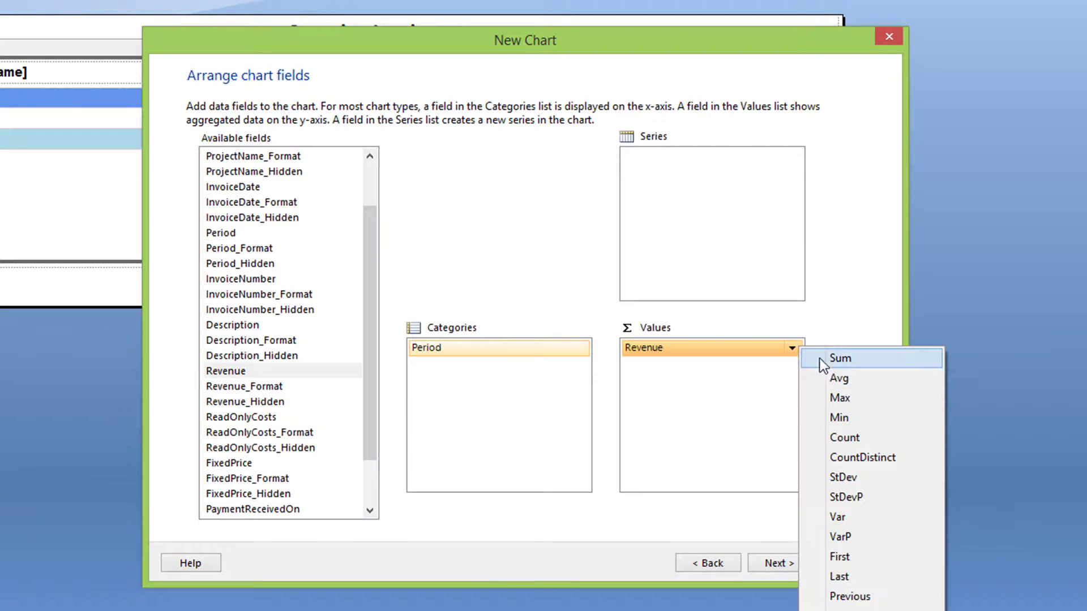
click(852, 362)
click(793, 563)
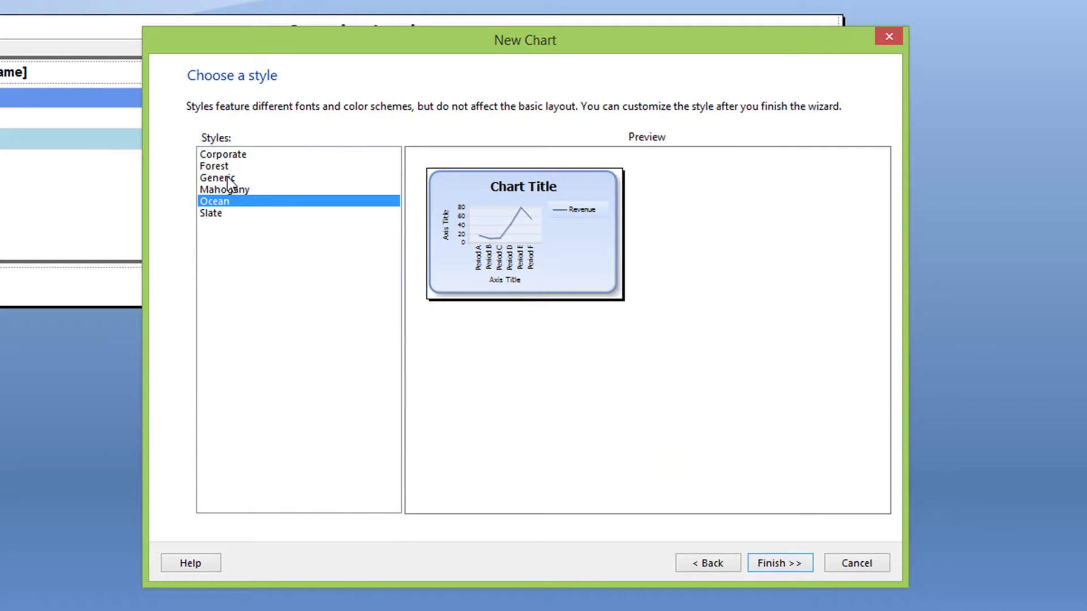
click(226, 178)
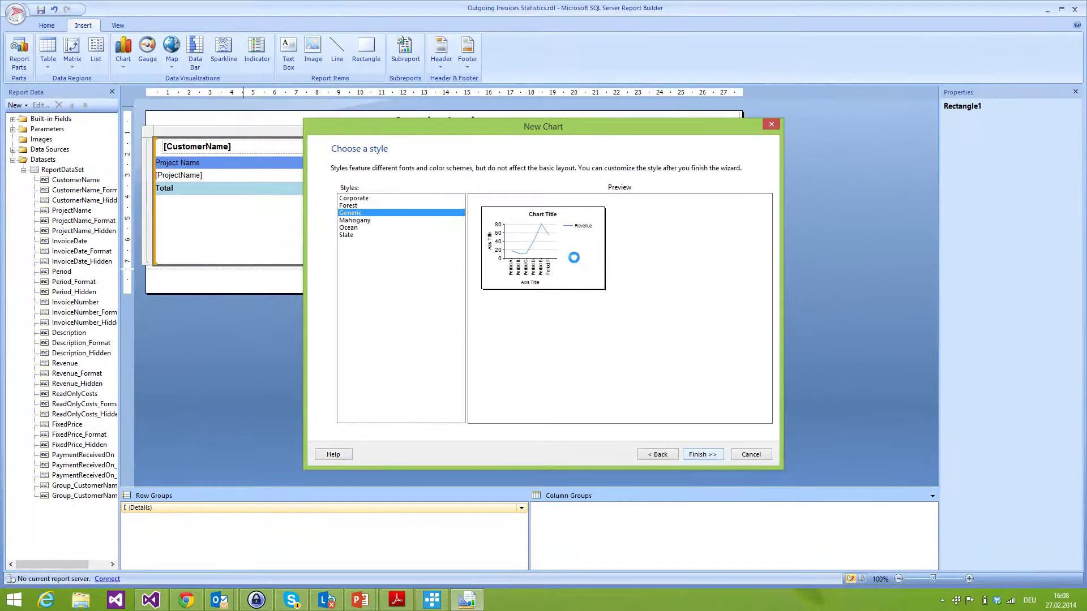
key(Return)
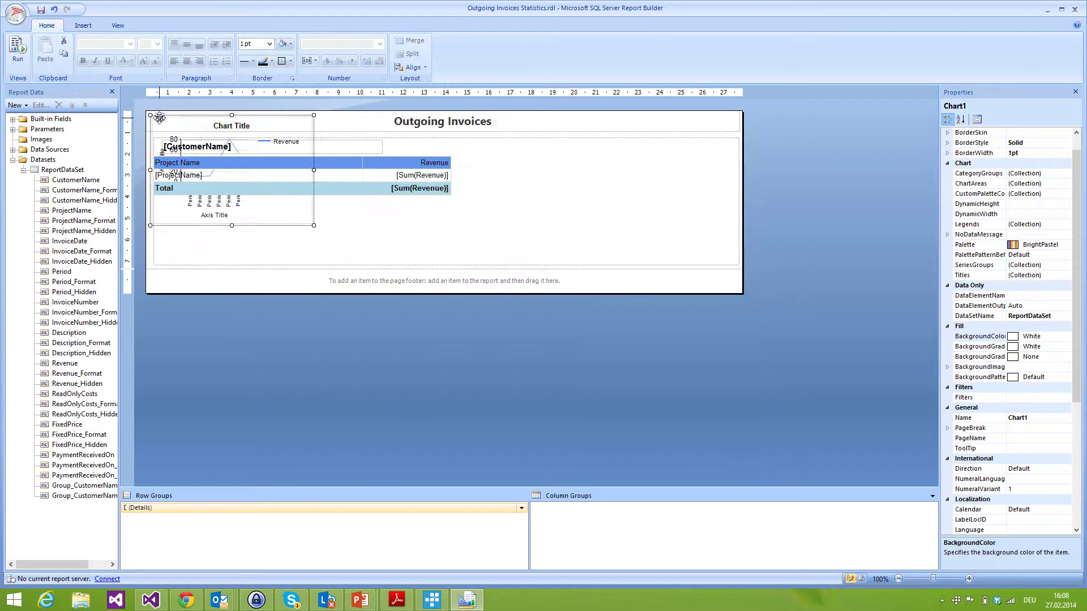
Step: Move the chart to the right of the table and enlarge it
drag(160, 117, 471, 153)
drag(624, 255, 677, 261)
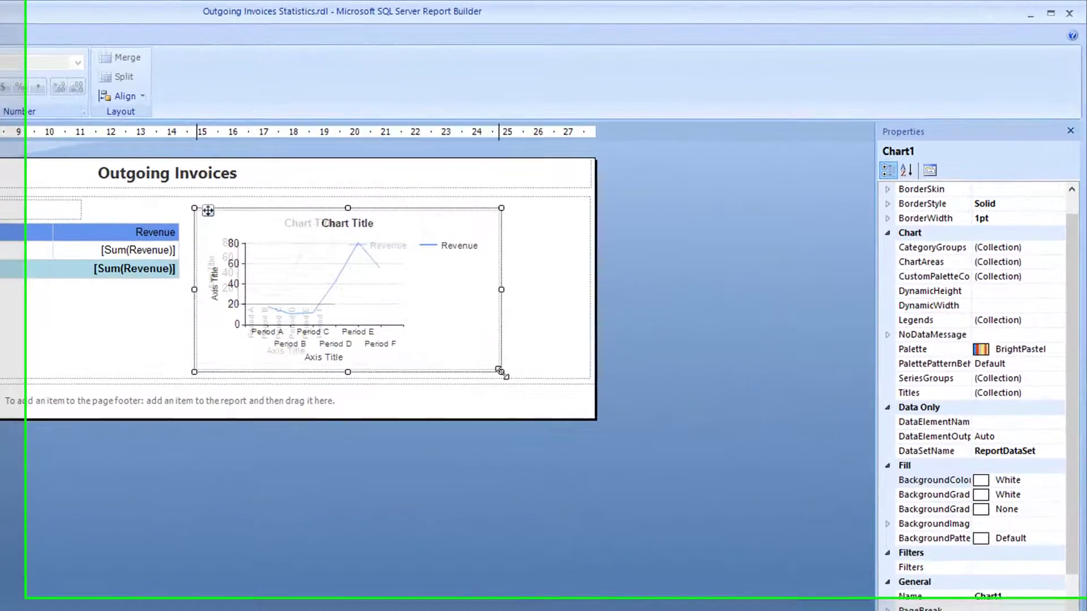
drag(494, 378, 495, 379)
Step: Remove the chart's legend, both axis titles and chart title, and shorten it
click(433, 250)
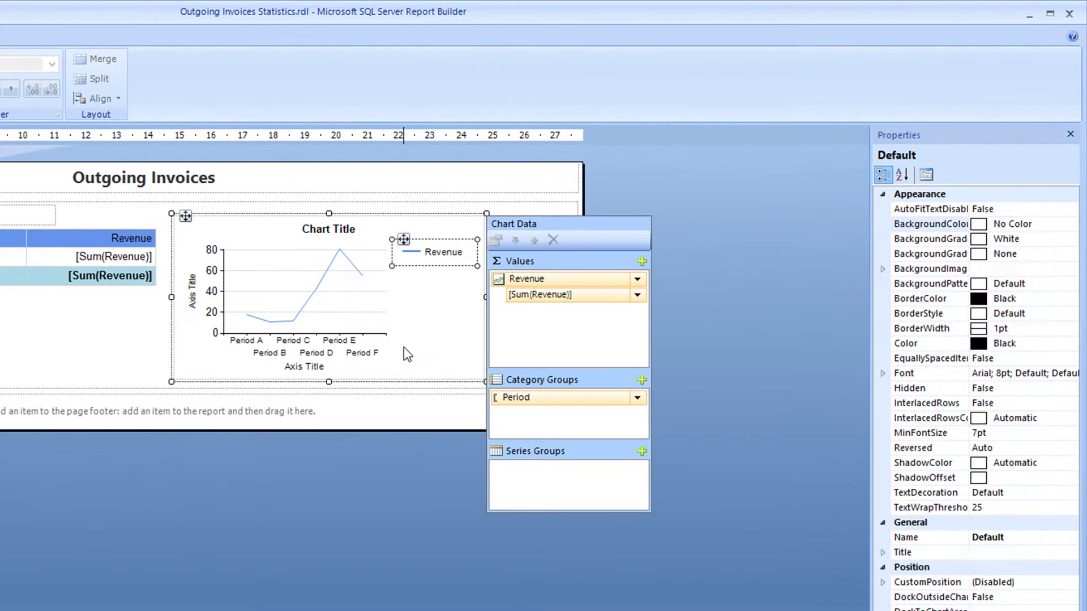
key(Delete)
click(363, 366)
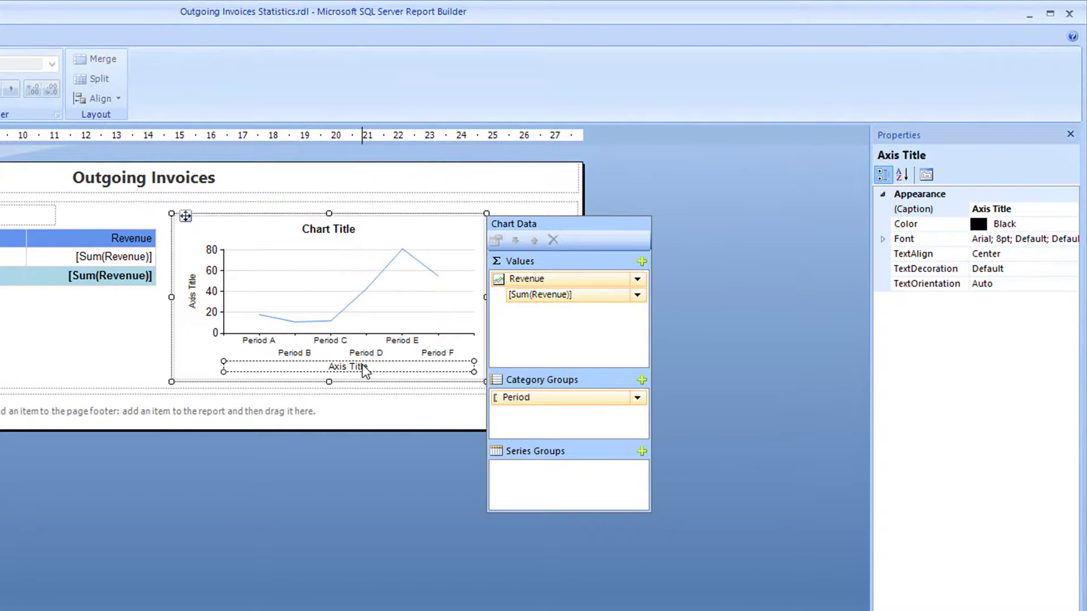
key(Delete)
click(192, 300)
key(Delete)
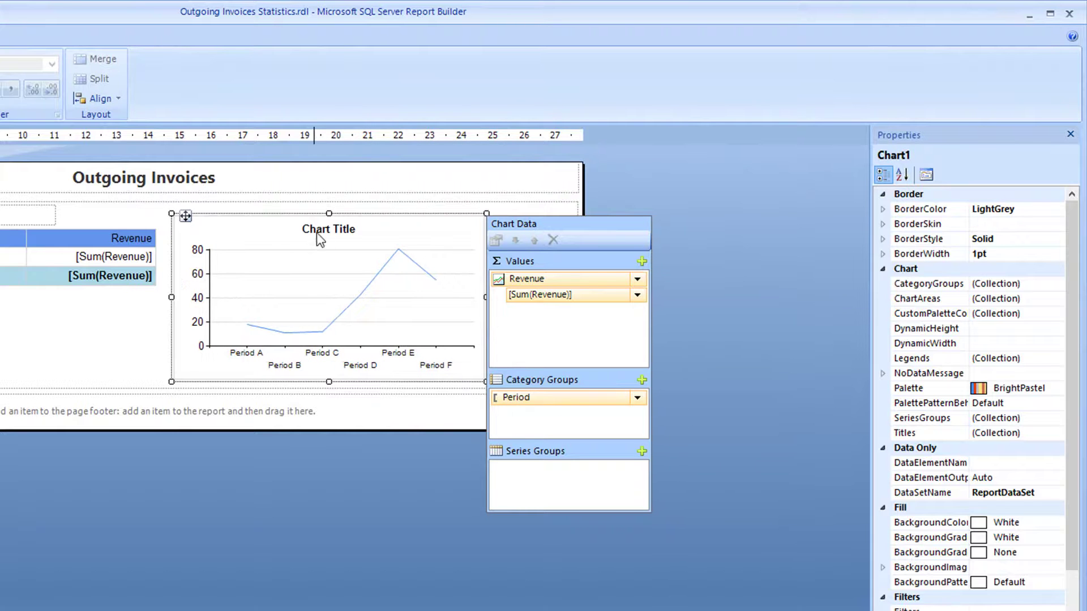
click(320, 232)
key(Delete)
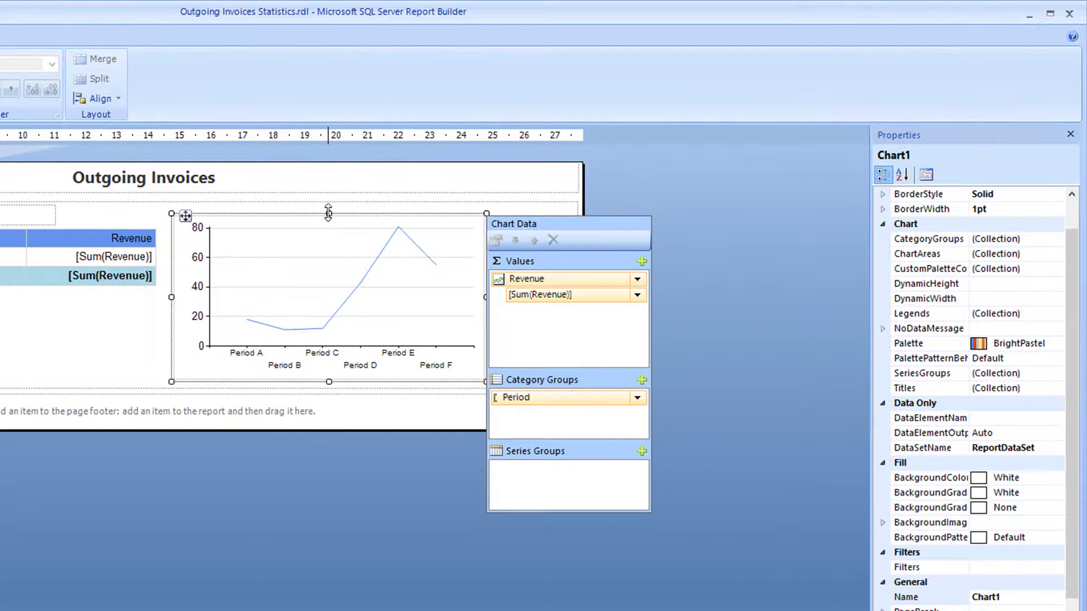
drag(328, 213, 329, 226)
Step: Set the Revenue line width to 2pt and save the report
click(355, 306)
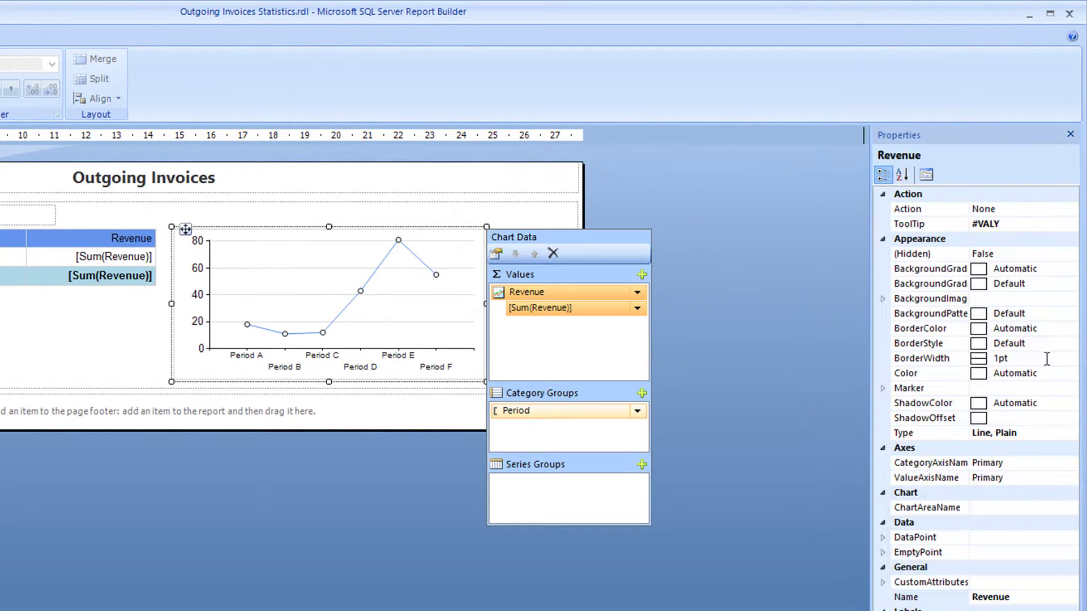
click(1048, 358)
click(1071, 359)
click(1016, 426)
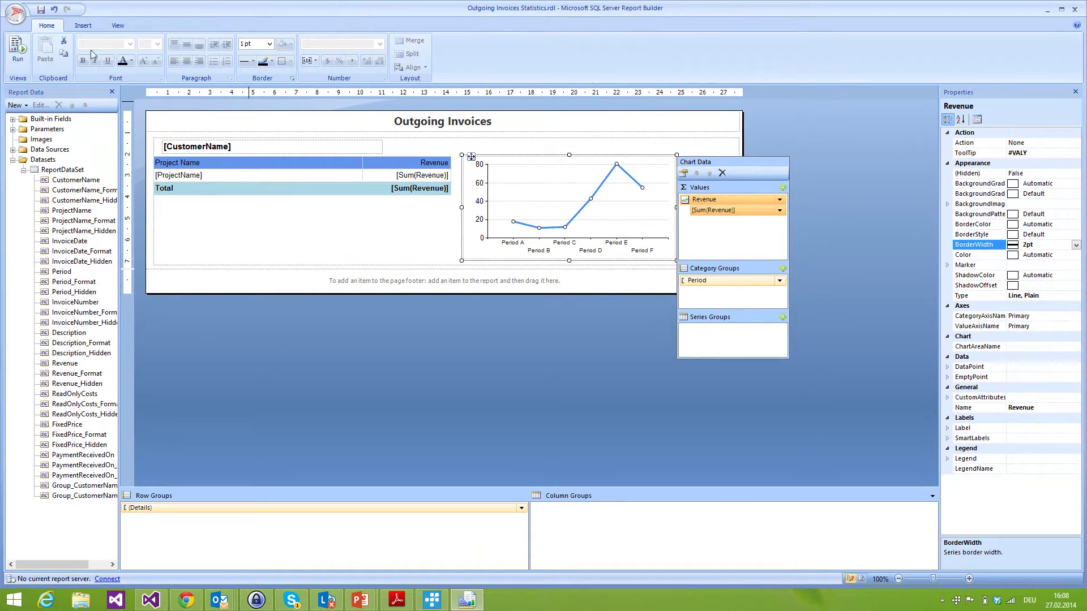
click(42, 10)
Step: Refresh the Outgoing Invoices report in time cockpit to show the revenue charts
key(alt+Tab)
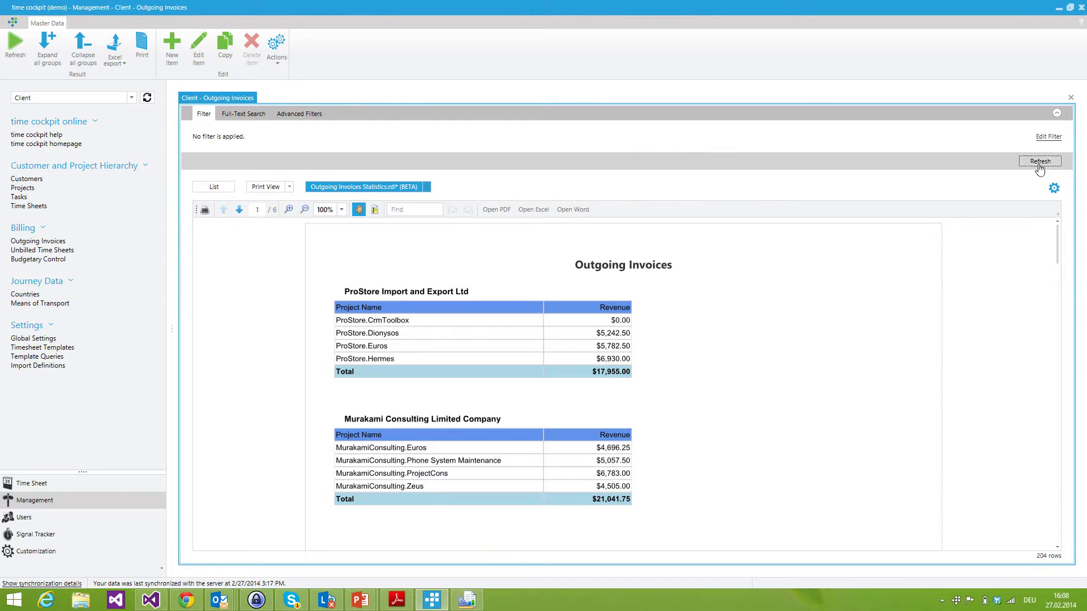
click(1040, 163)
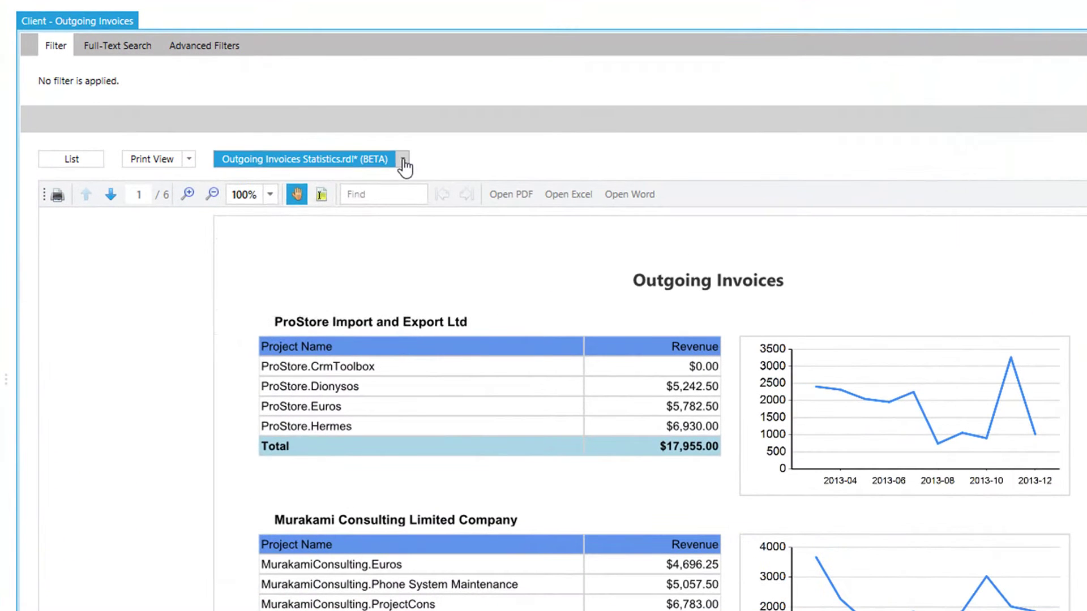
Step: Open the options menu of the Outgoing Invoices Statistics.rdl report button
click(427, 187)
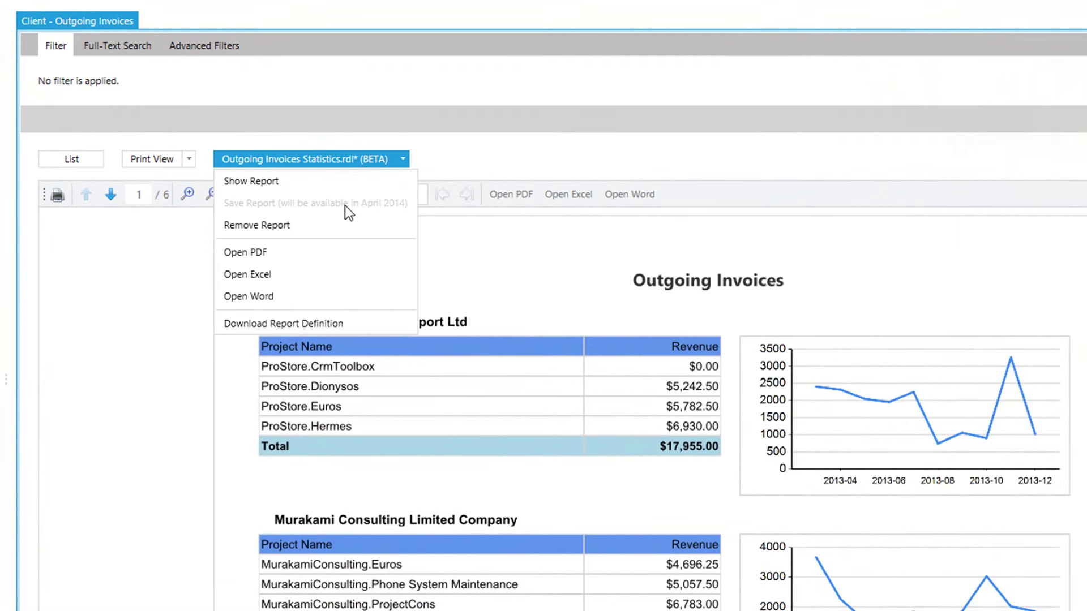